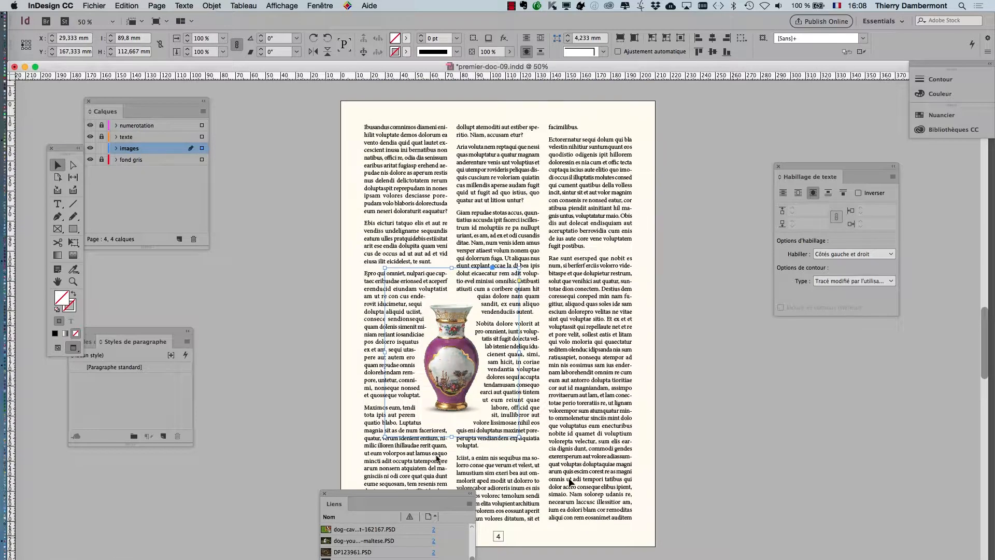
Step: Close the Links panel, show the frame edges, and delete the third-column text frame on page 4
click(324, 494)
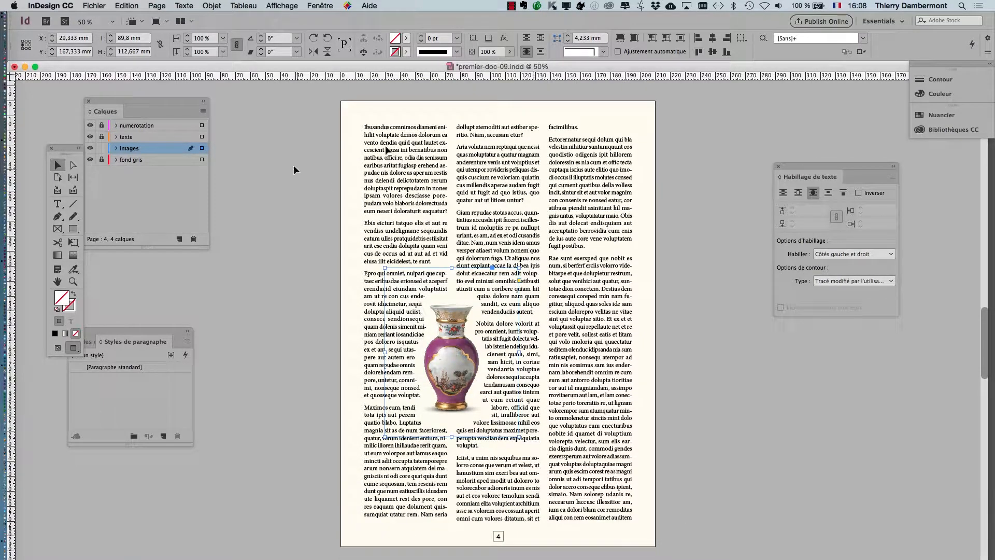
click(595, 349)
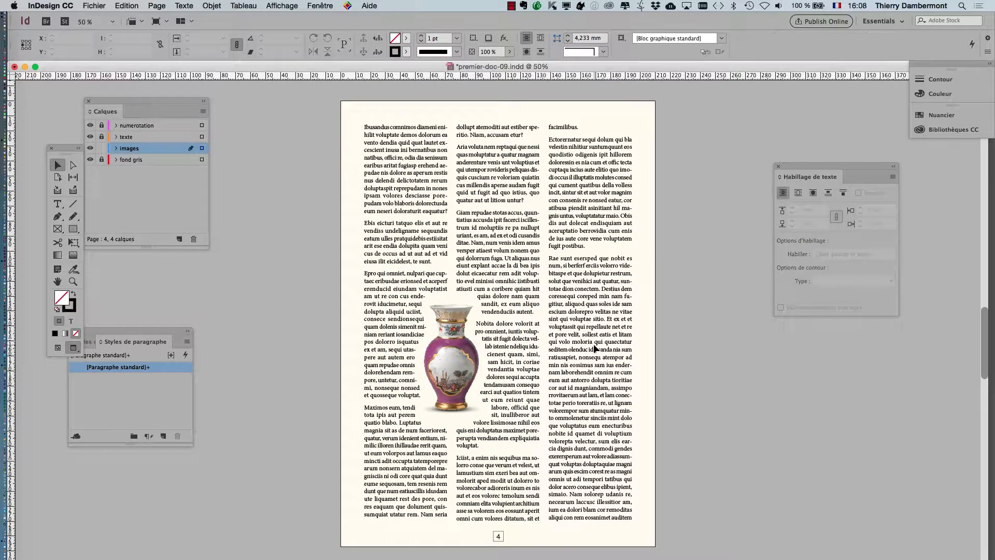
click(58, 347)
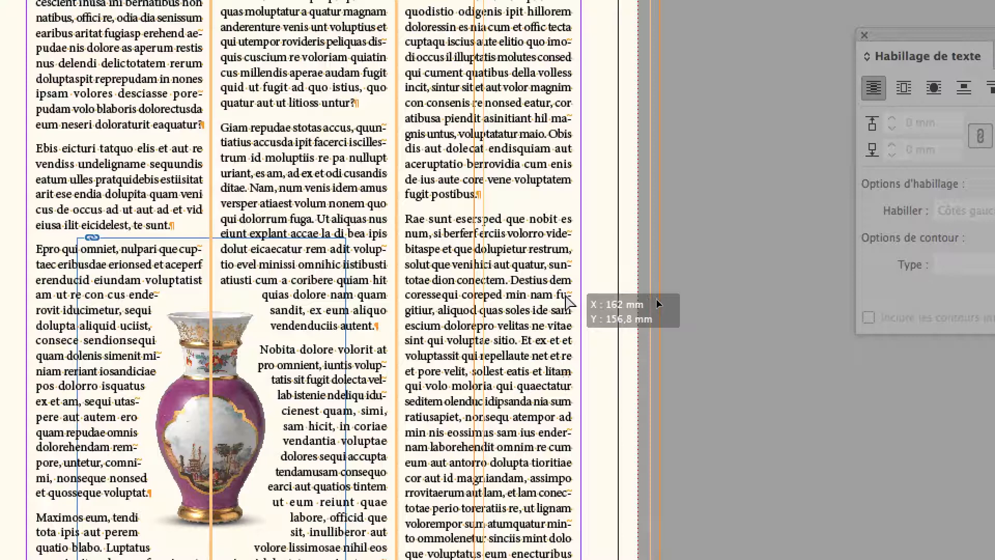
drag(566, 296, 624, 299)
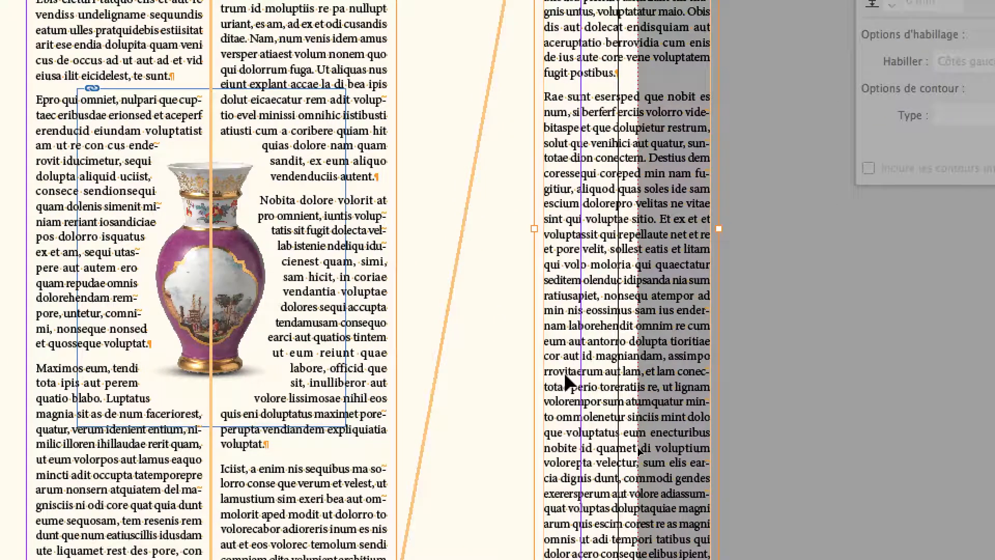
key(Delete)
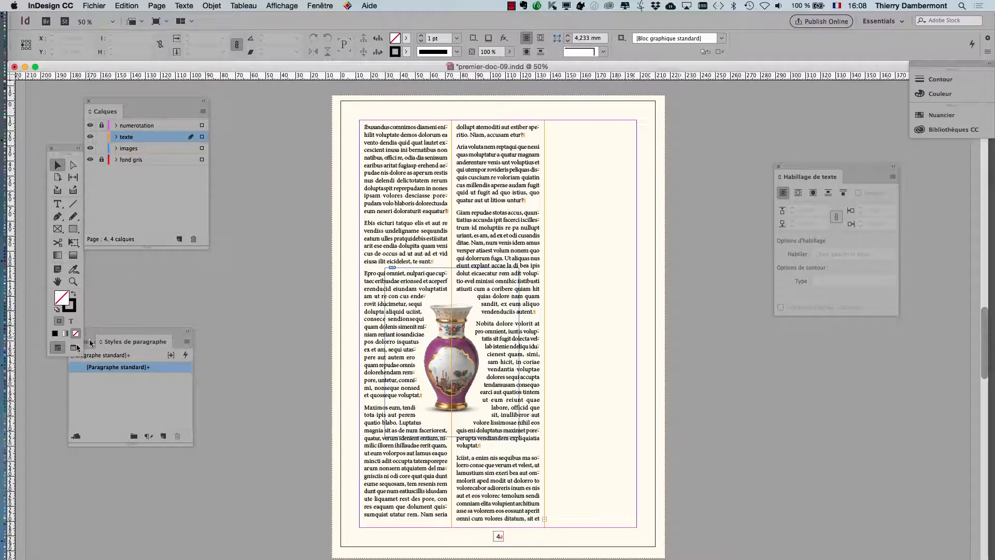
Step: Move the toolbox clear of the other panels, return to preview display, and lock the texte layer
drag(57, 150, 259, 167)
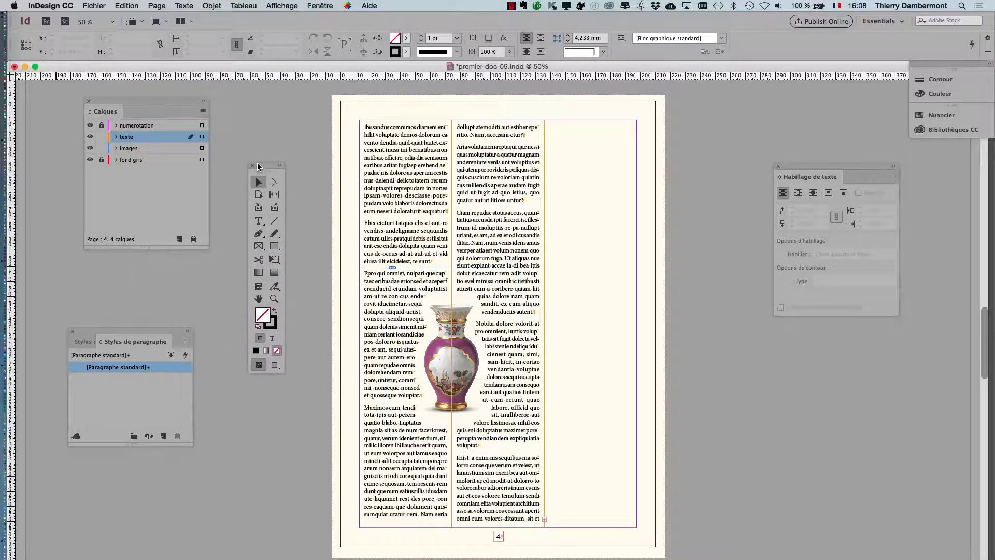
click(276, 368)
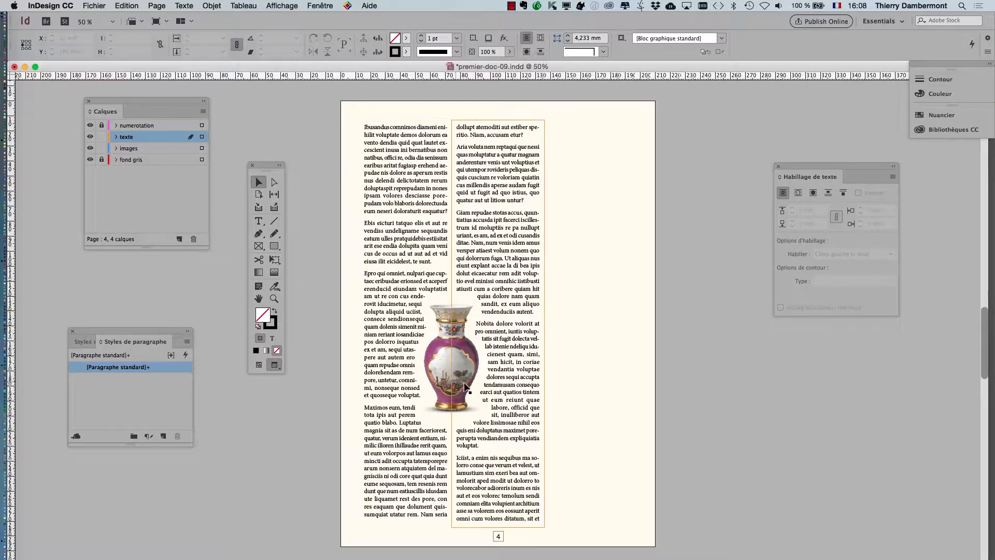
click(447, 366)
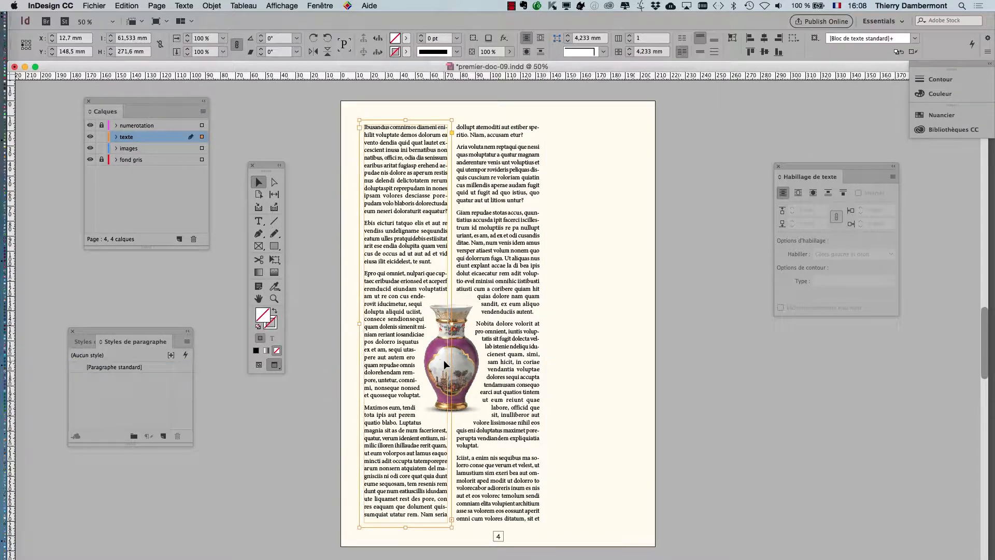
click(461, 369)
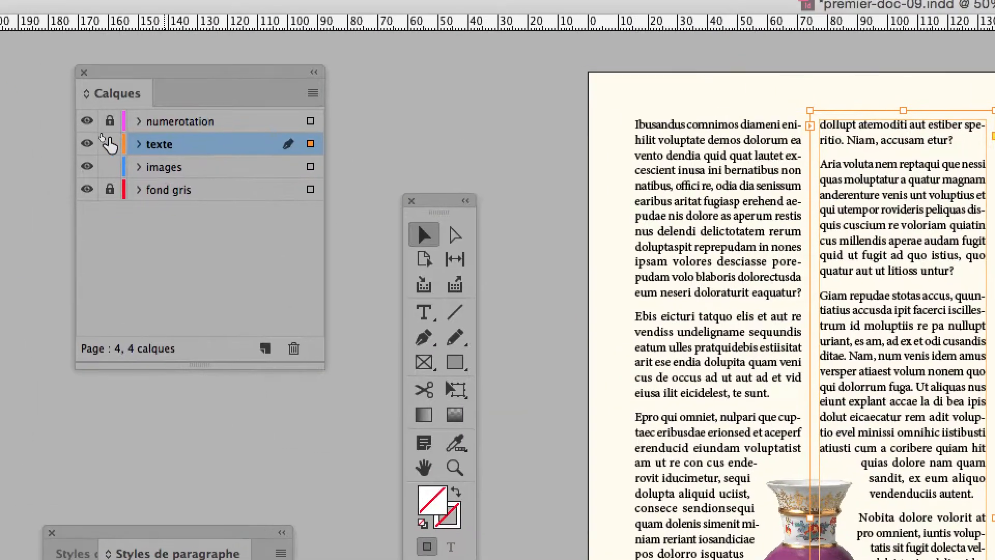
click(108, 142)
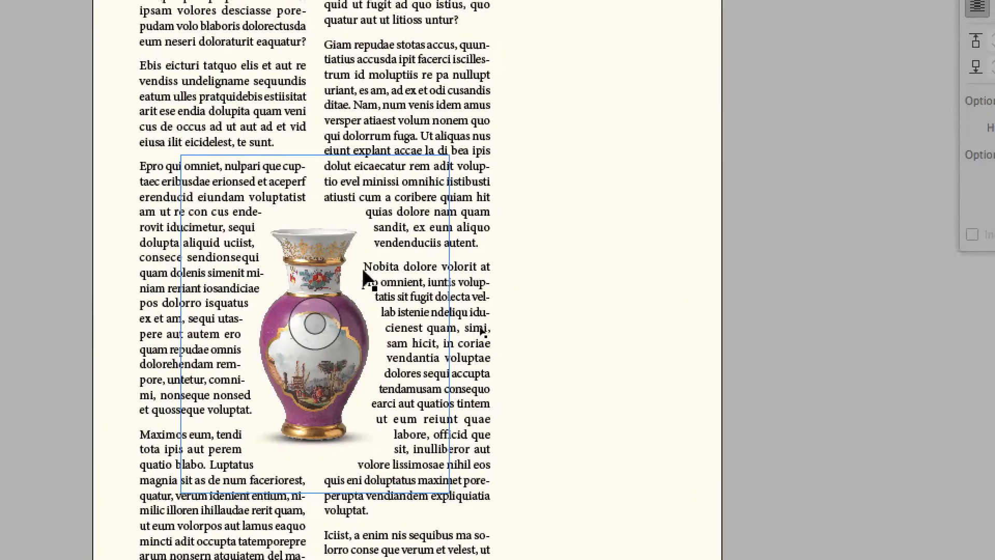
Step: Move the vase image into the empty third-column area, at about X 105 mm and Y 198 mm
click(344, 358)
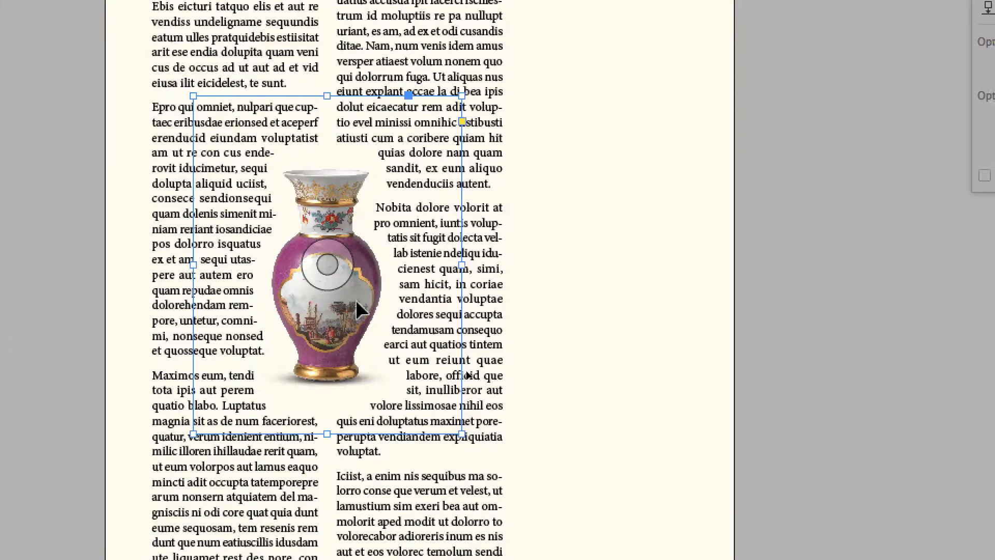
drag(331, 372, 525, 390)
drag(423, 320, 450, 398)
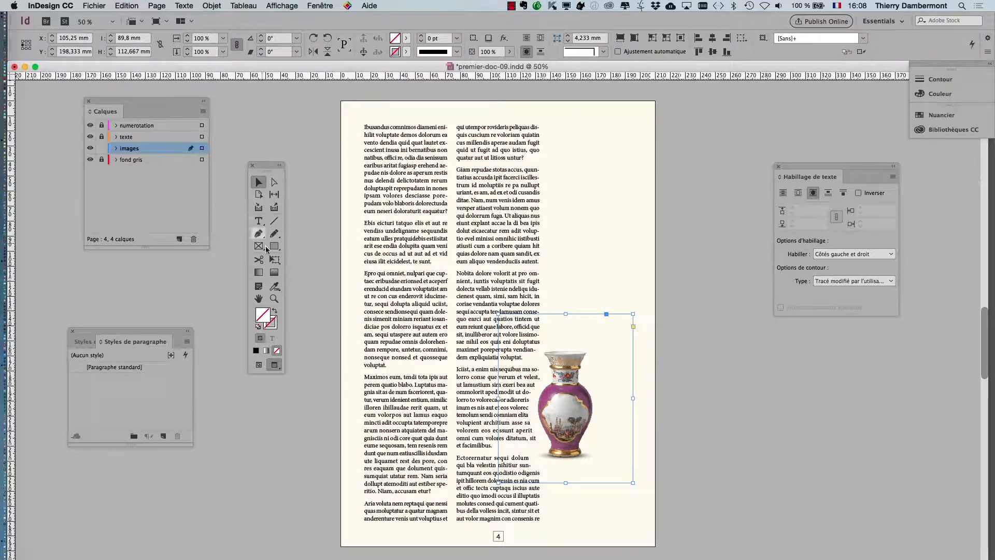
Step: Enlarge the vase image proportionally with Free Transform to about 164.5 × 206.4 mm
click(274, 259)
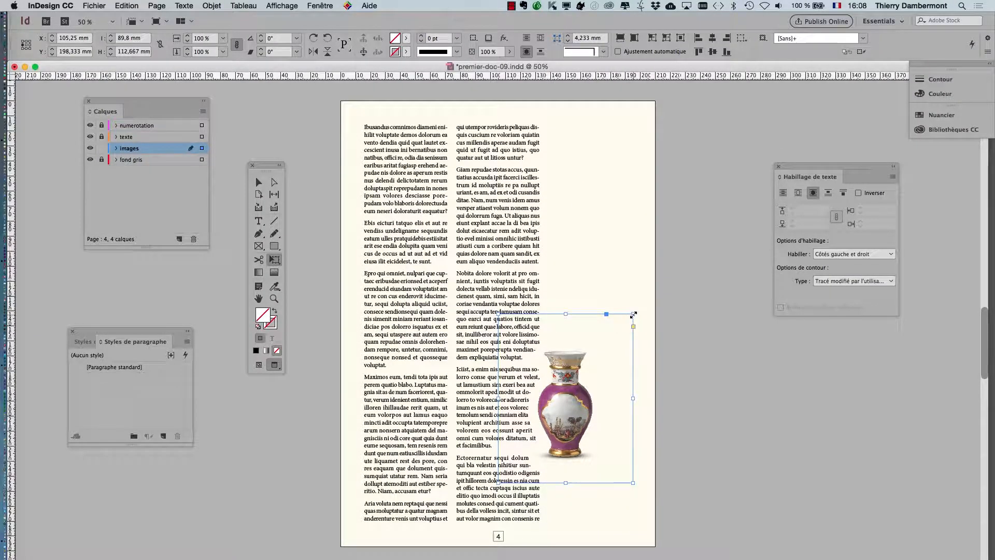
drag(633, 314, 689, 244)
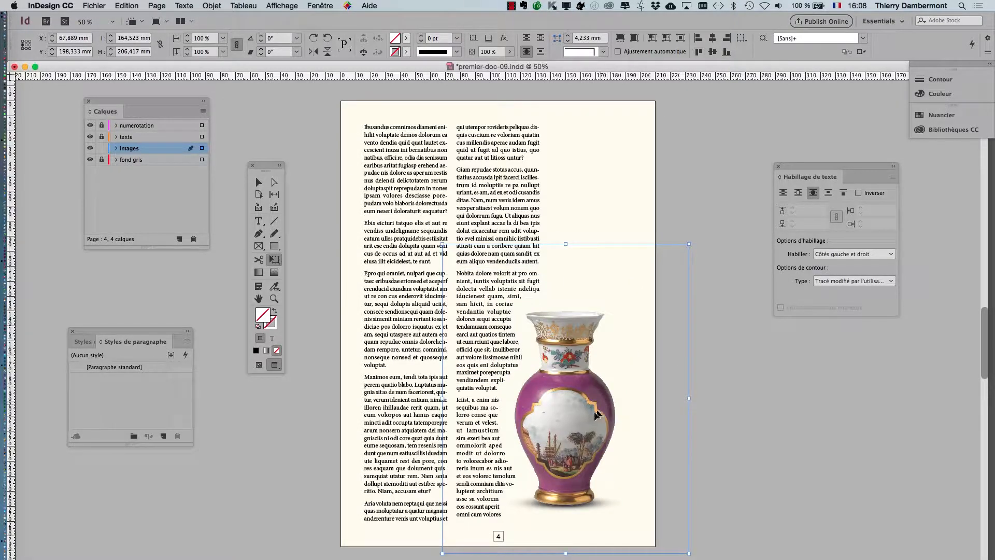
key(v)
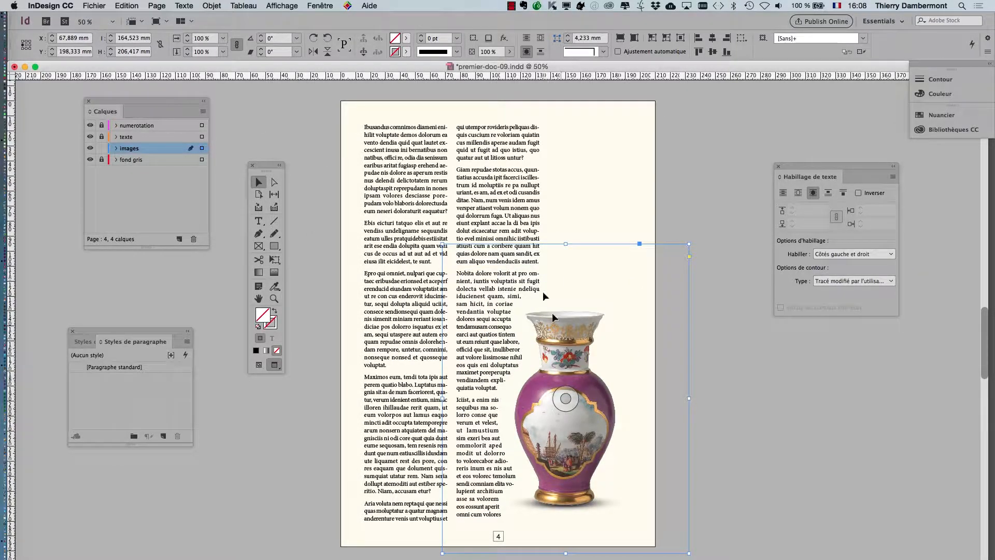
Step: Open and enlarge the Links panel to examine the resolution and dimensions of vase.psd
click(320, 6)
mouse_move(352, 190)
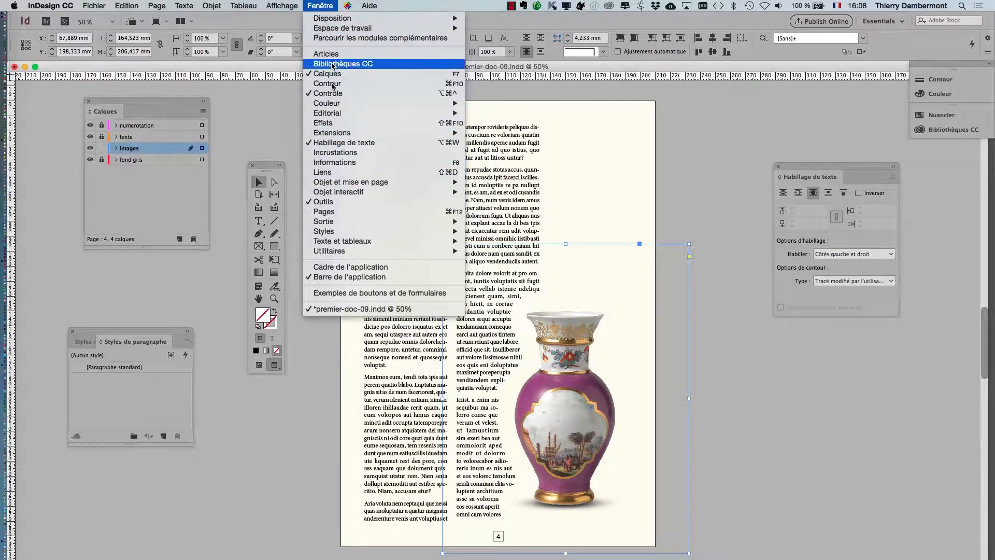
click(323, 172)
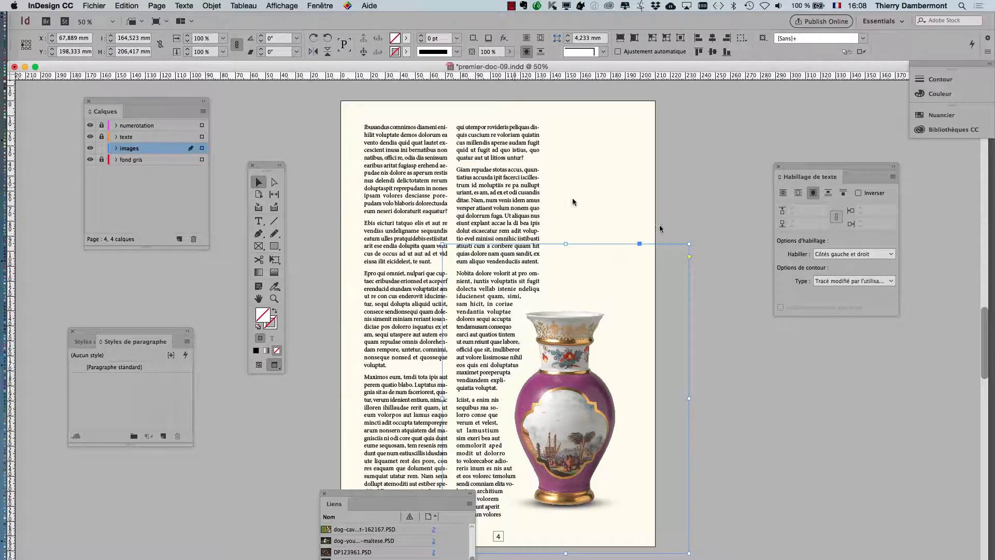
drag(382, 494, 381, 186)
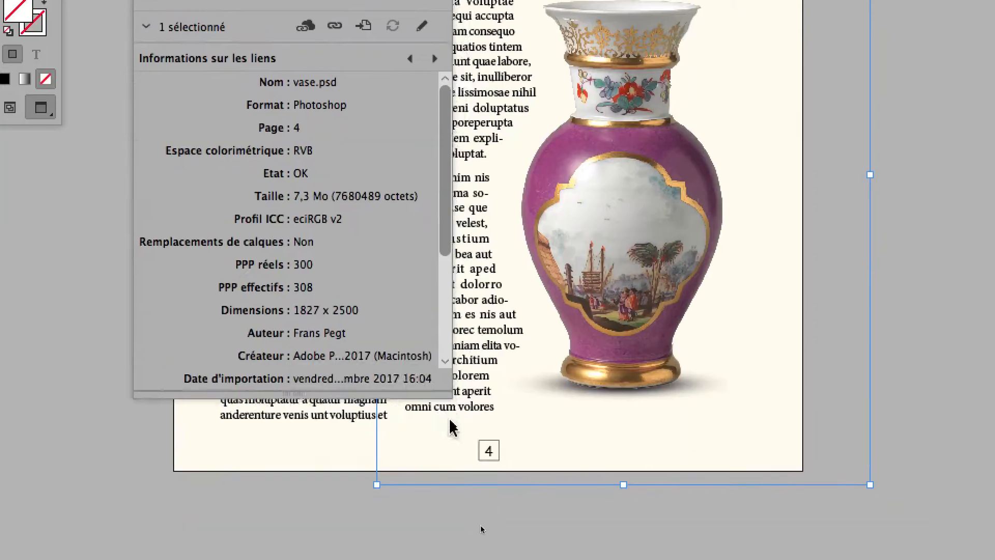
drag(450, 419, 468, 526)
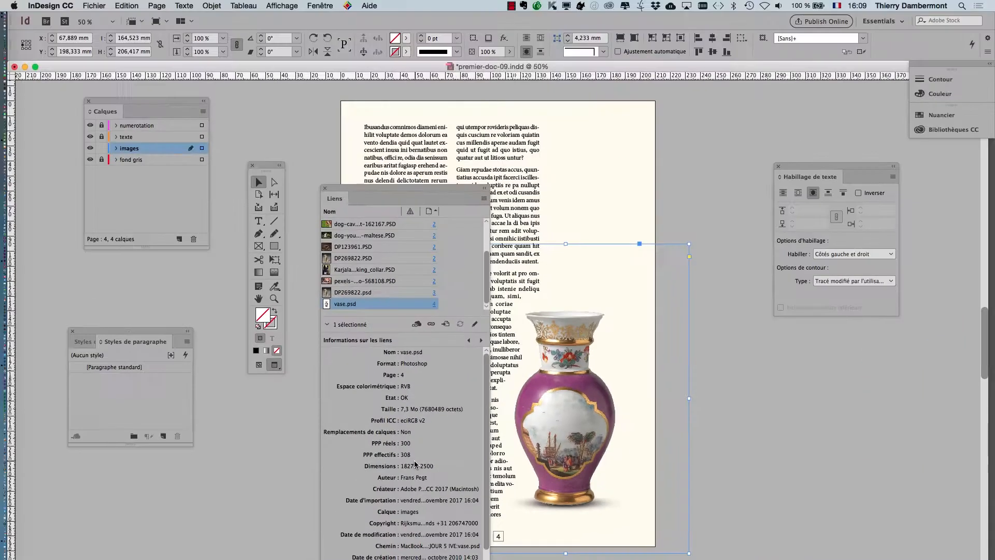
Step: Switch to Firefox to view the original vase photo and the vase "public domain" image results, then return to InDesign
key(super+Tab)
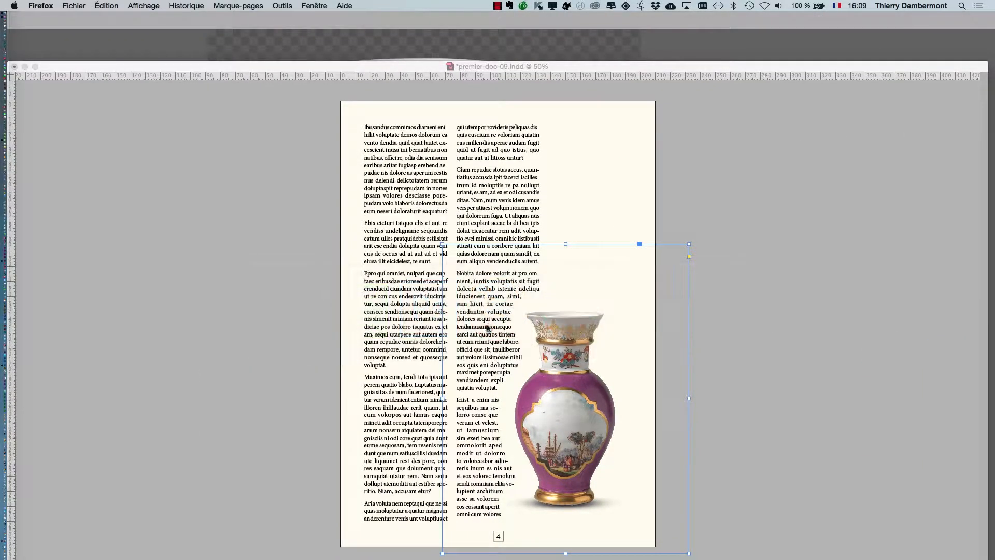
click(306, 5)
click(326, 39)
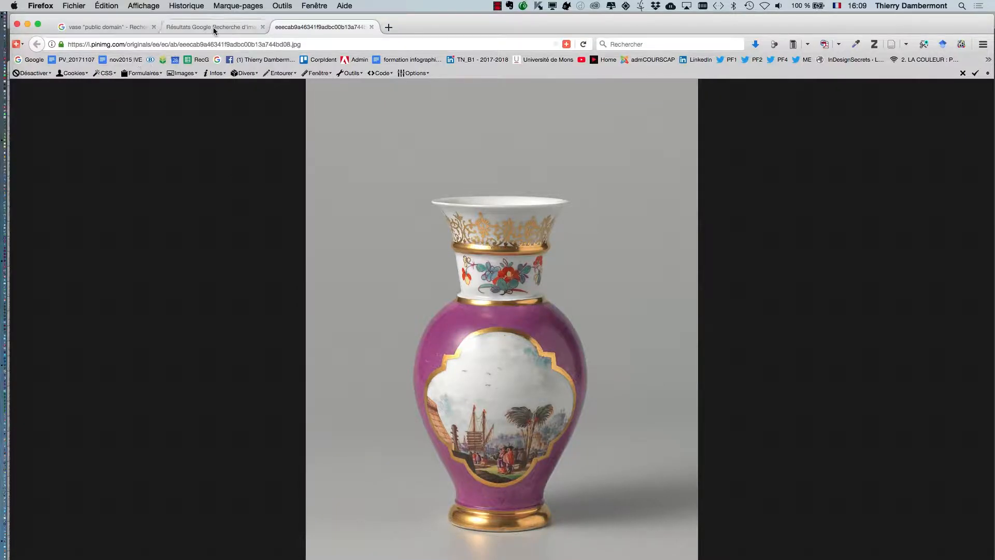
click(214, 31)
click(120, 32)
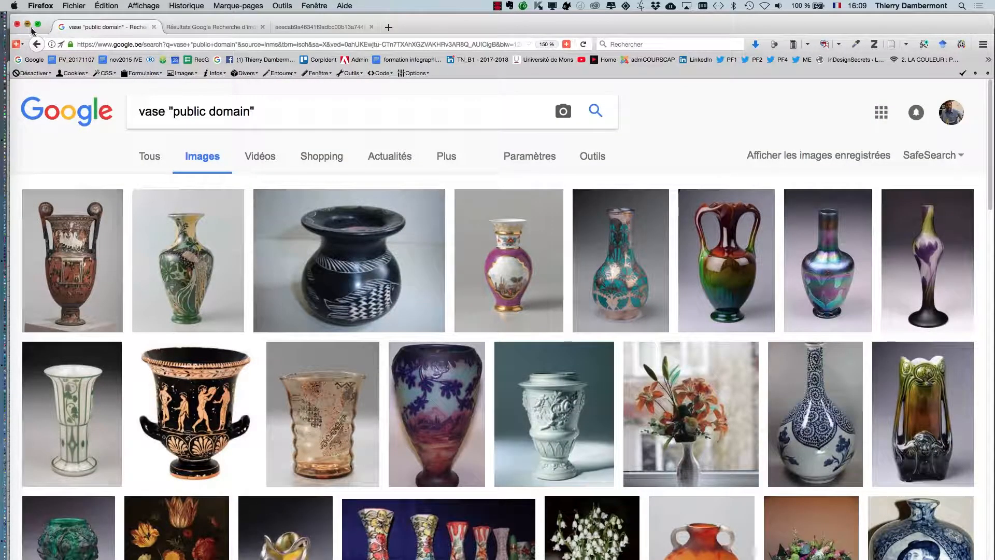
click(28, 23)
click(284, 240)
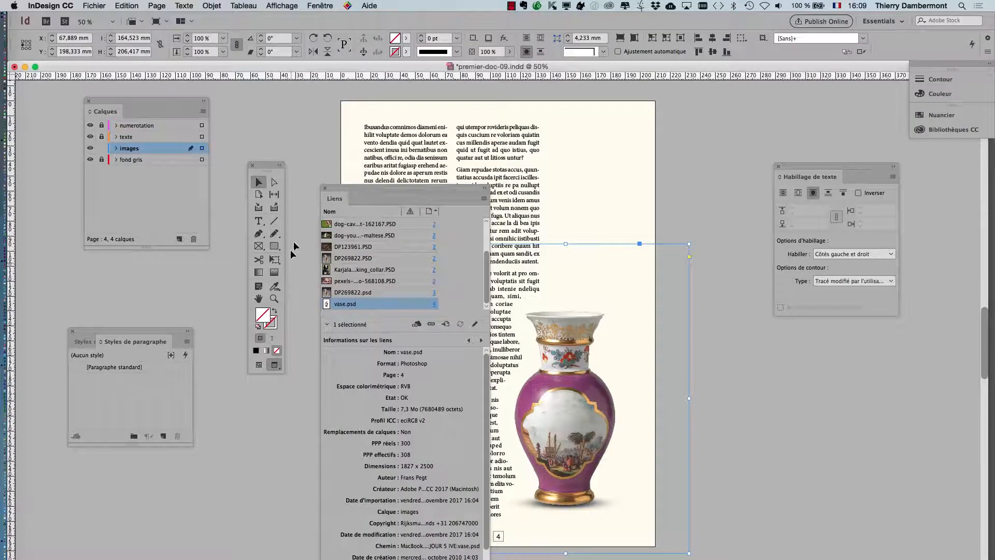
Step: Arrange the Links and Text Wrap panels beside the page so the whole layout is uncovered
drag(365, 188, 799, 314)
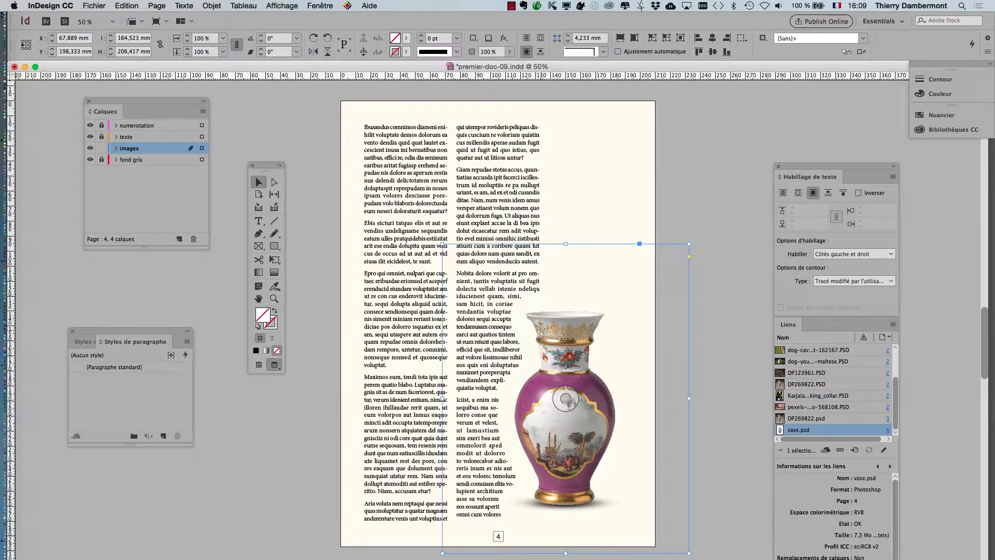
scroll(571, 402, down, 2)
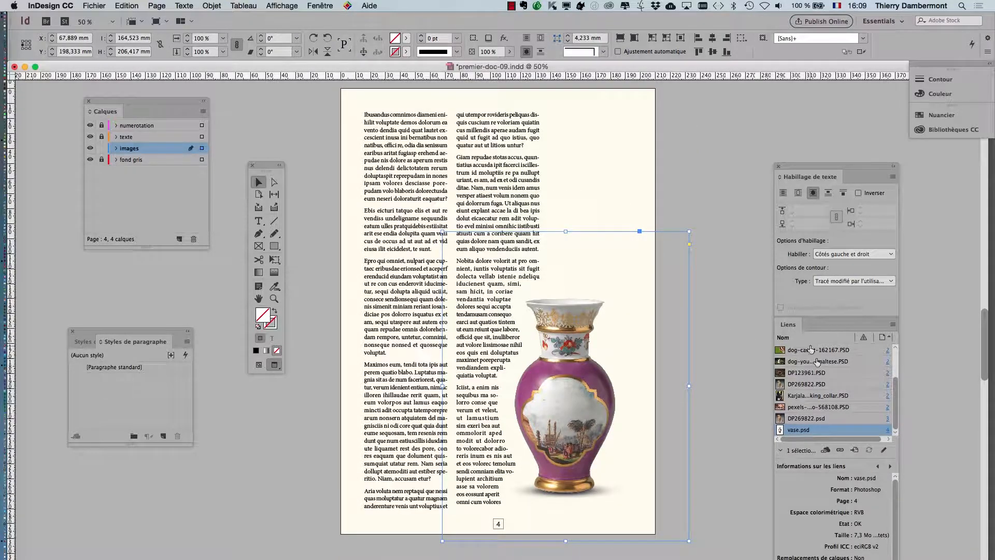
drag(798, 171, 379, 155)
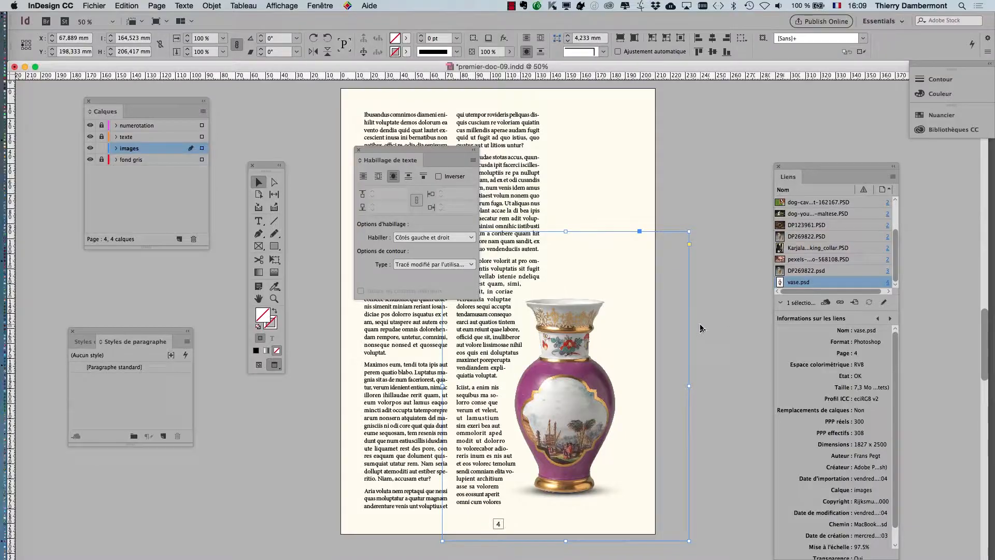
click(560, 284)
drag(403, 151, 728, 111)
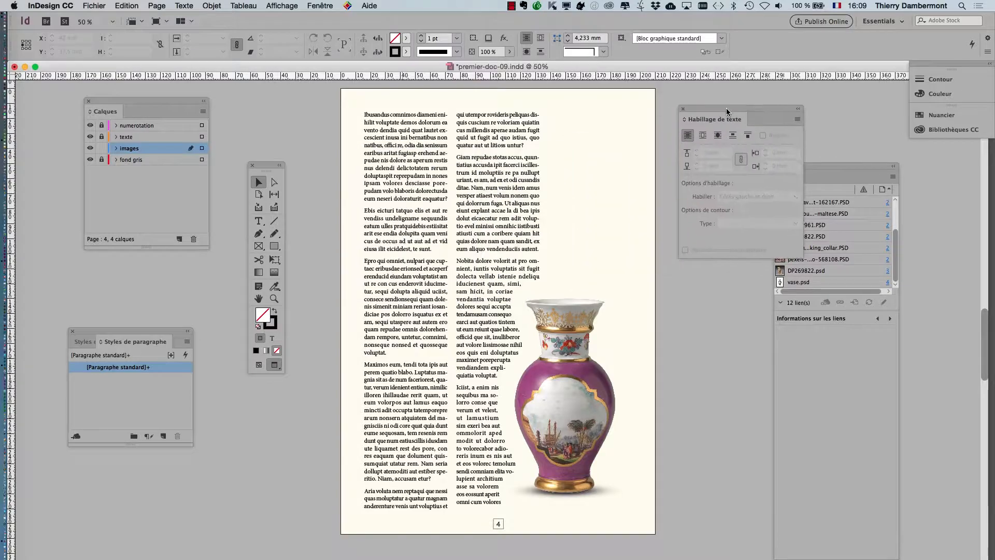
Step: Set the vase image's text wrap contour type to Couche alpha
click(600, 337)
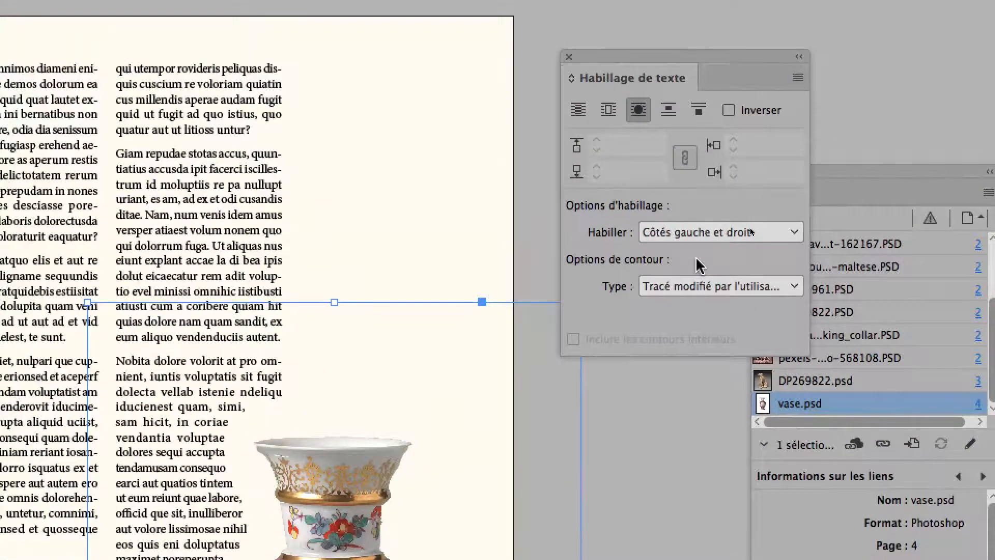
click(721, 286)
click(737, 419)
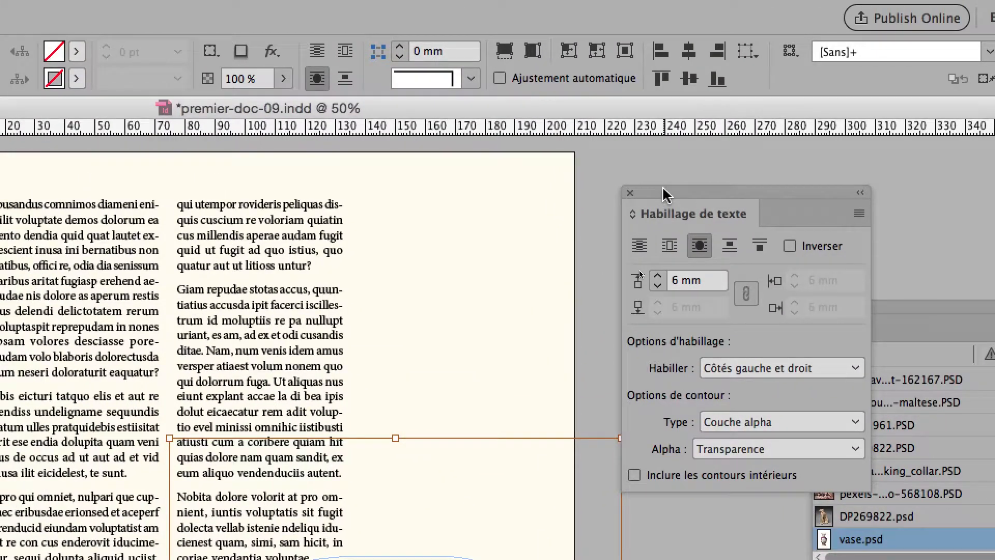
Step: Reduce the vase's text wrap offset to 3 mm, keeping the Text Wrap panel clear of the image
drag(663, 191, 543, 514)
click(621, 336)
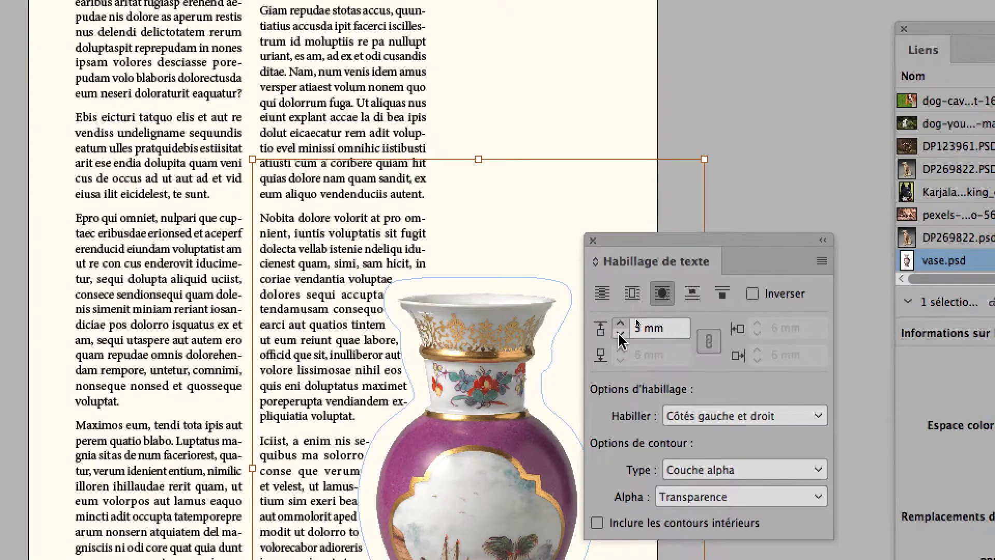
click(620, 336)
click(621, 336)
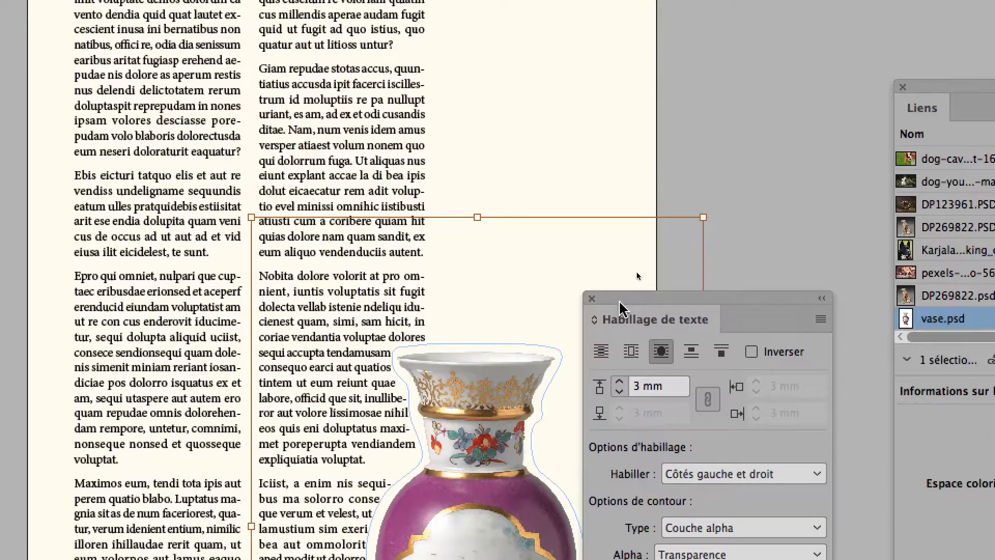
drag(621, 241, 757, 171)
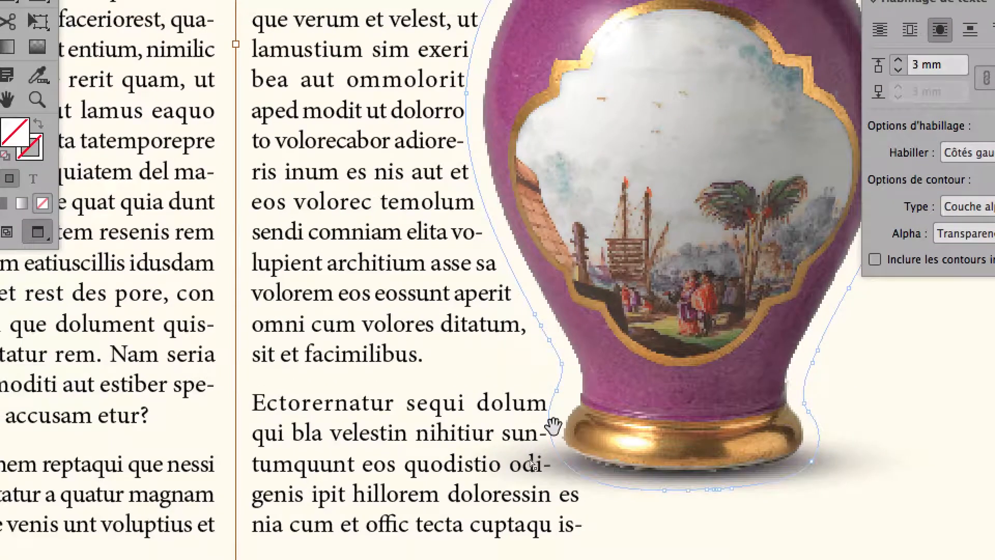
Step: Pull the wrap contour outward around the shadow beside the vase's base, and deselect to check the text flow
drag(552, 426, 486, 445)
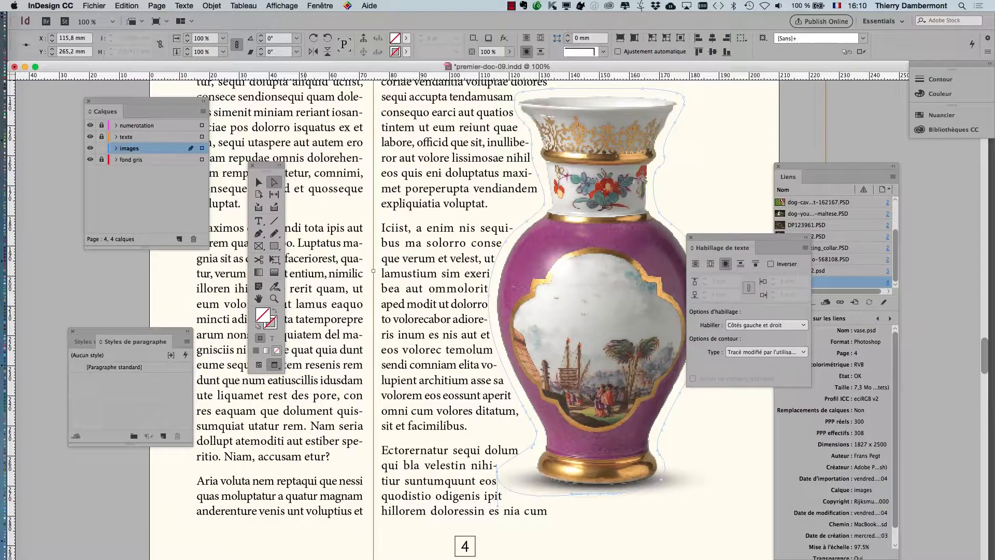
key(super+shift+a)
key(super+minus)
key(super+minus)
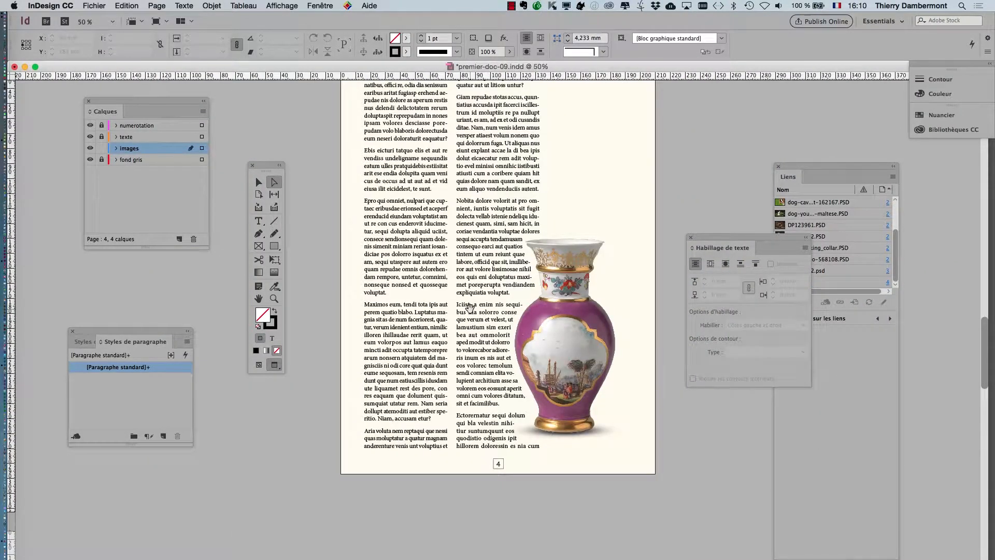
scroll(472, 306, down, 3)
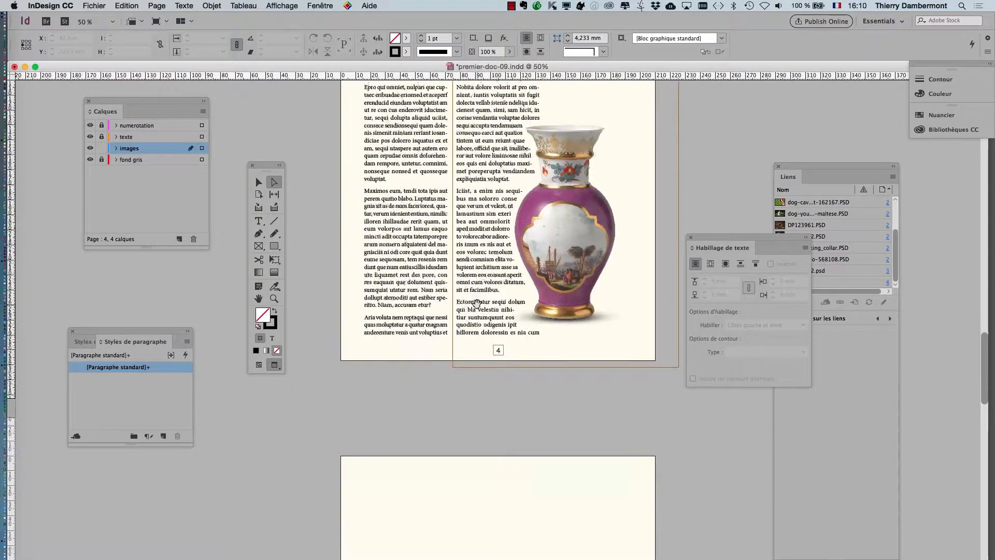
Step: Go to the empty page 5, return to the normal screen mode and unlock the texte layer
scroll(475, 303, down, 1)
key(super+minus)
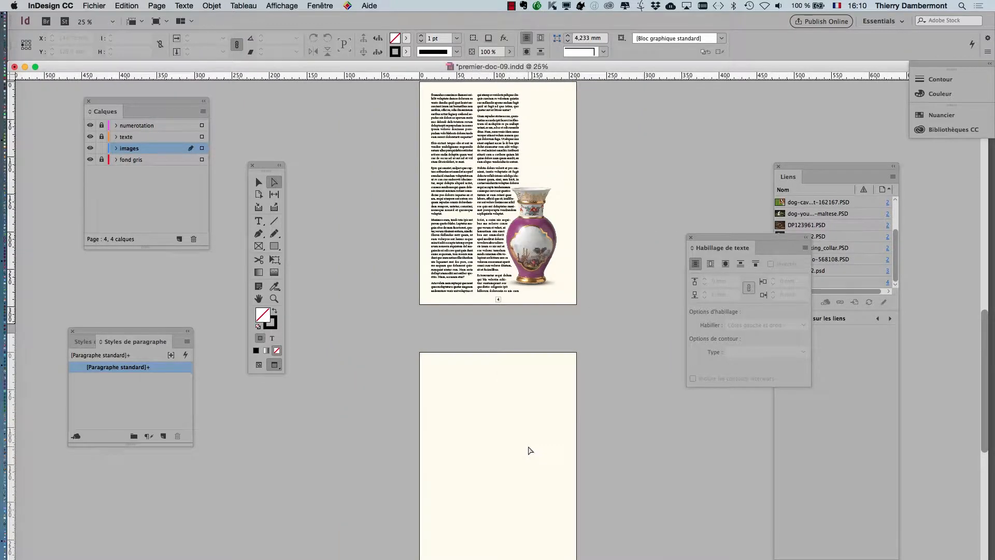
scroll(528, 453, down, 2)
key(super+equal)
key(w)
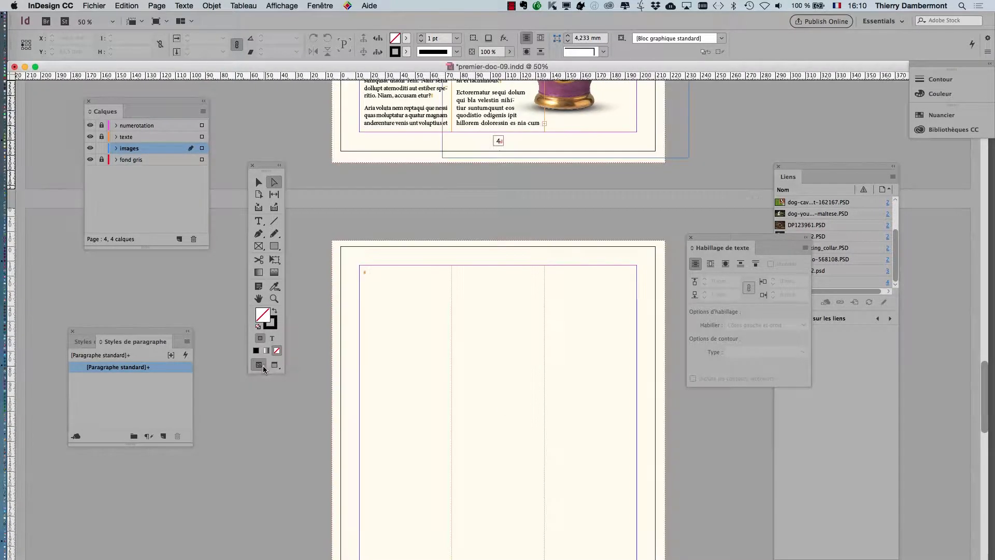
scroll(388, 340, down, 2)
click(258, 221)
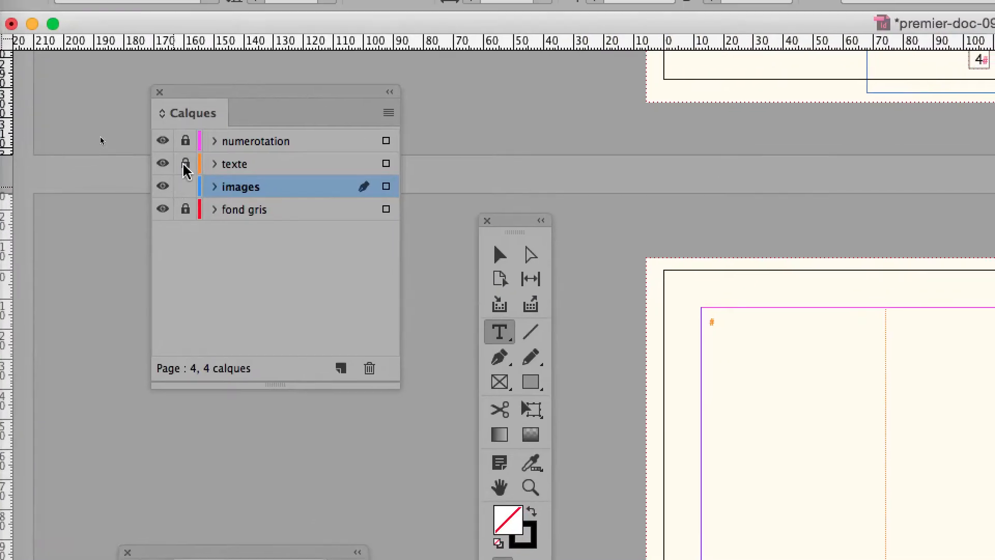
click(203, 134)
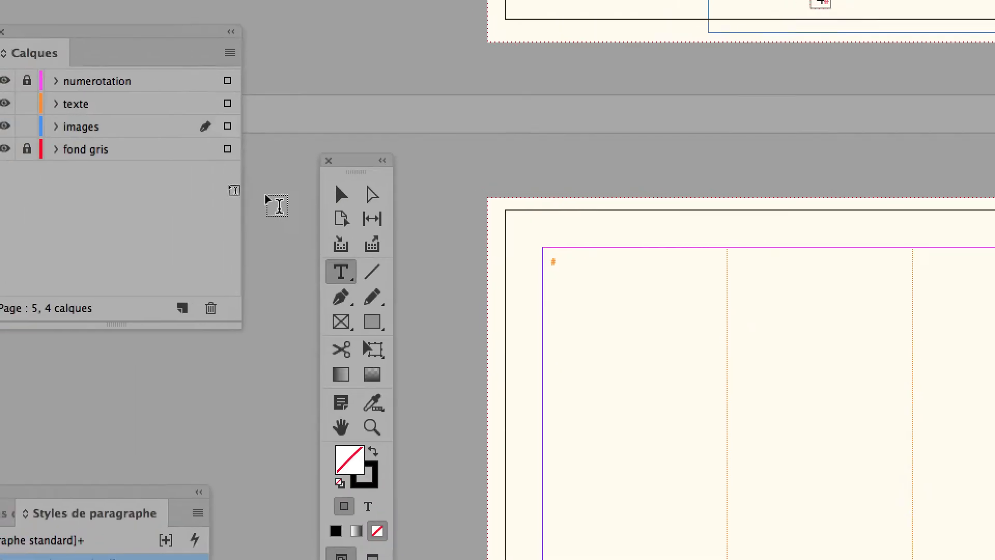
click(118, 124)
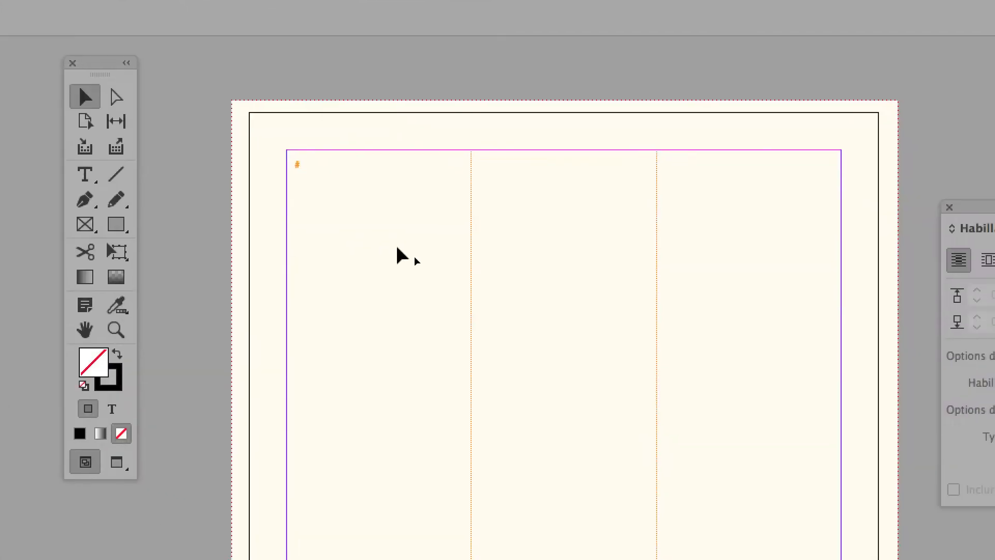
Step: Fill the threaded three-column text frame on page 5 with placeholder text, and deselect it
click(398, 250)
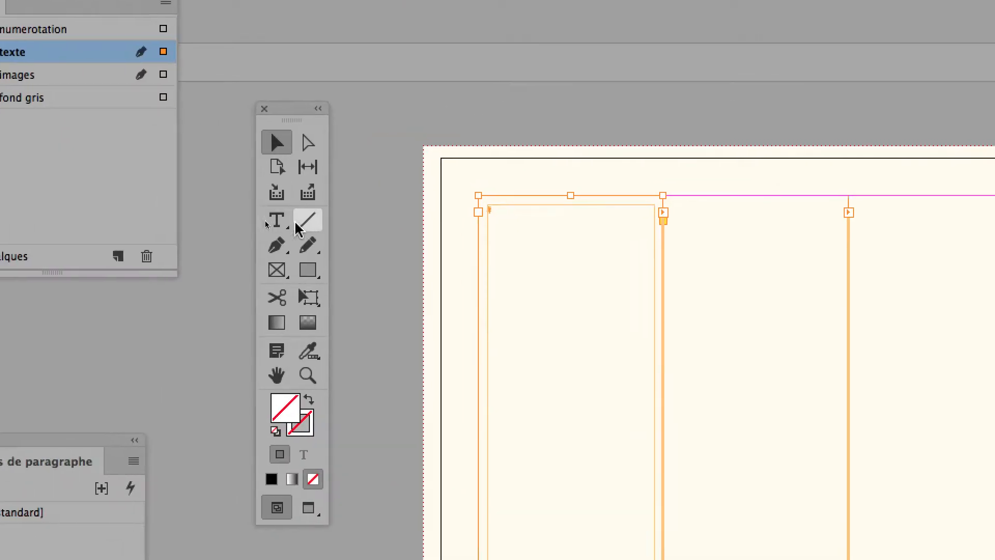
click(85, 175)
click(559, 274)
right_click(559, 277)
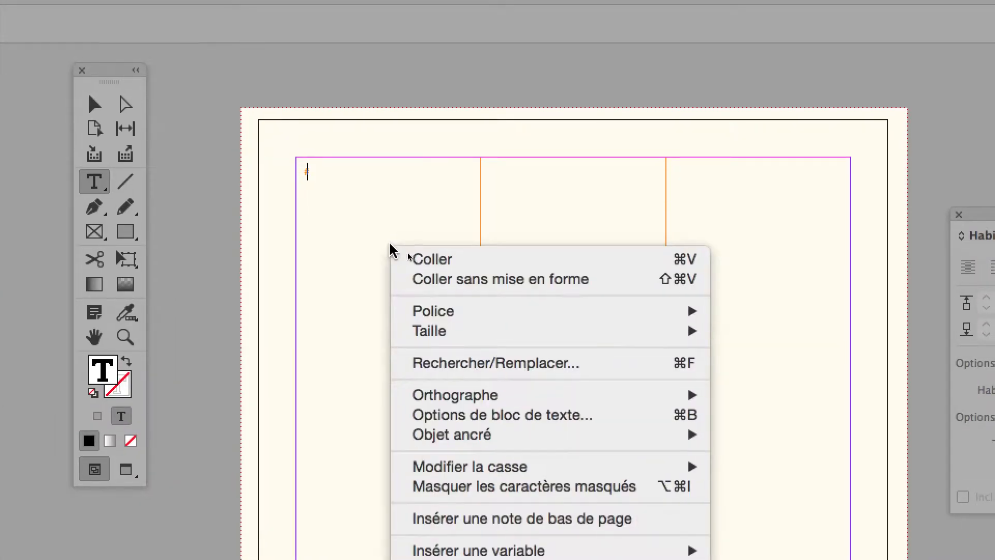
click(450, 465)
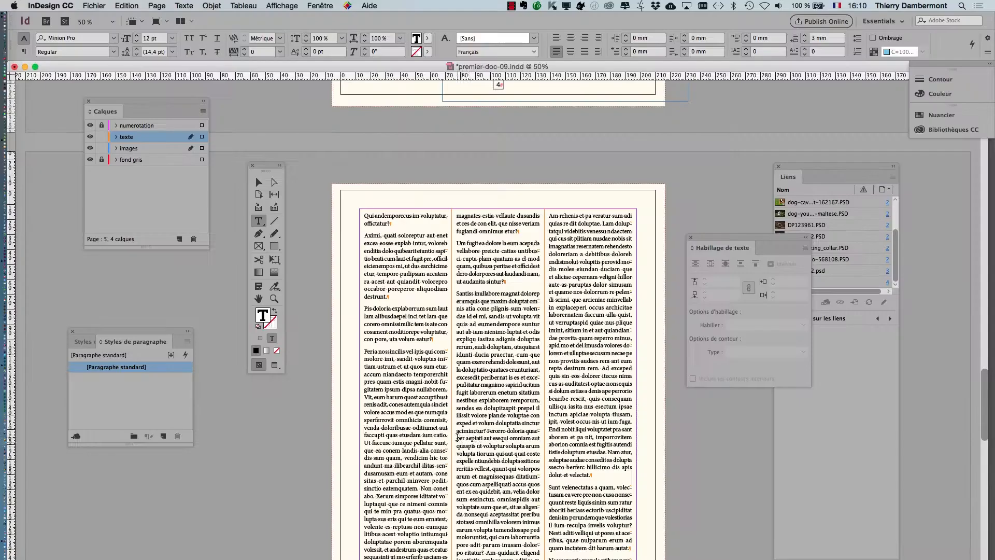
click(259, 182)
click(682, 459)
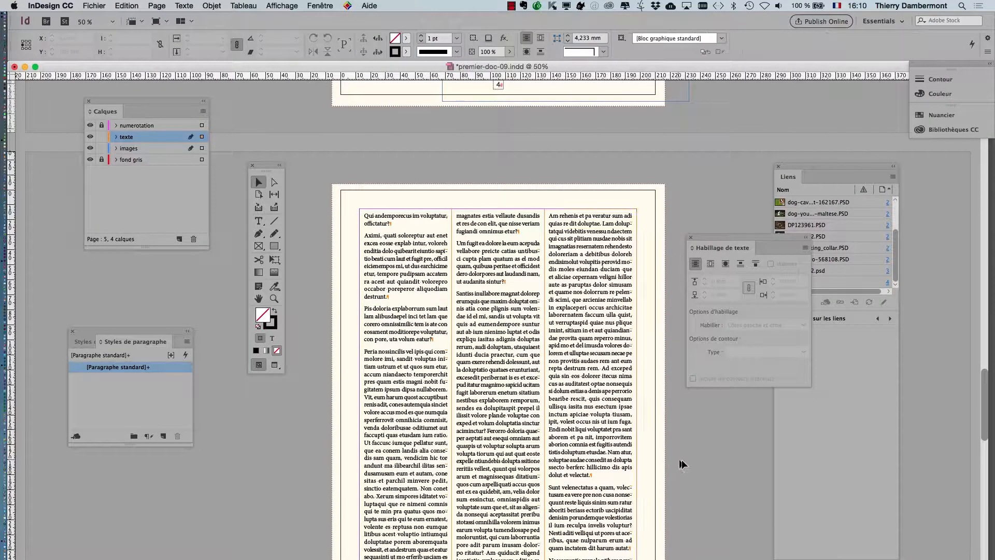
Step: Rearrange the Text Wrap, Layers and Tools panels away from the pasteboard around page 5
key(super+minus)
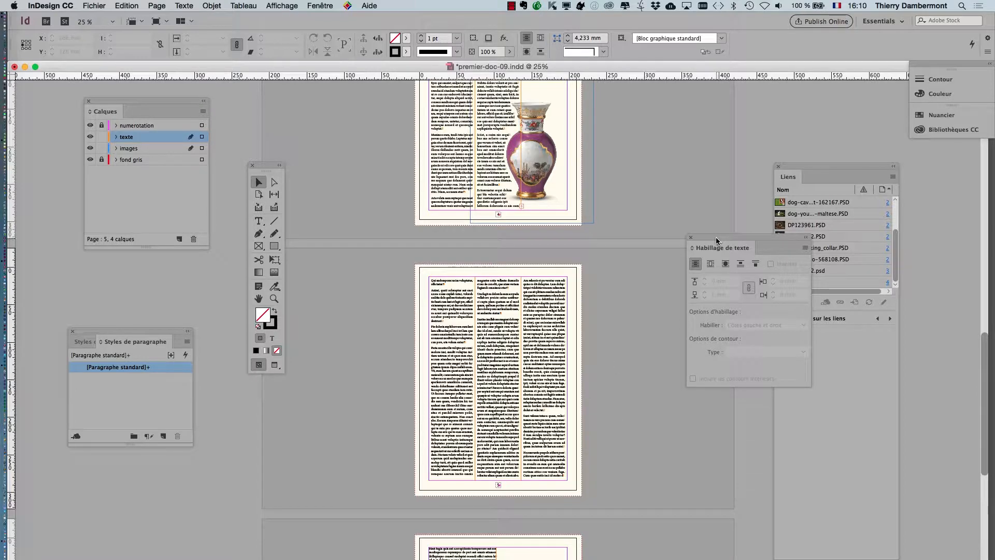
drag(717, 241, 885, 457)
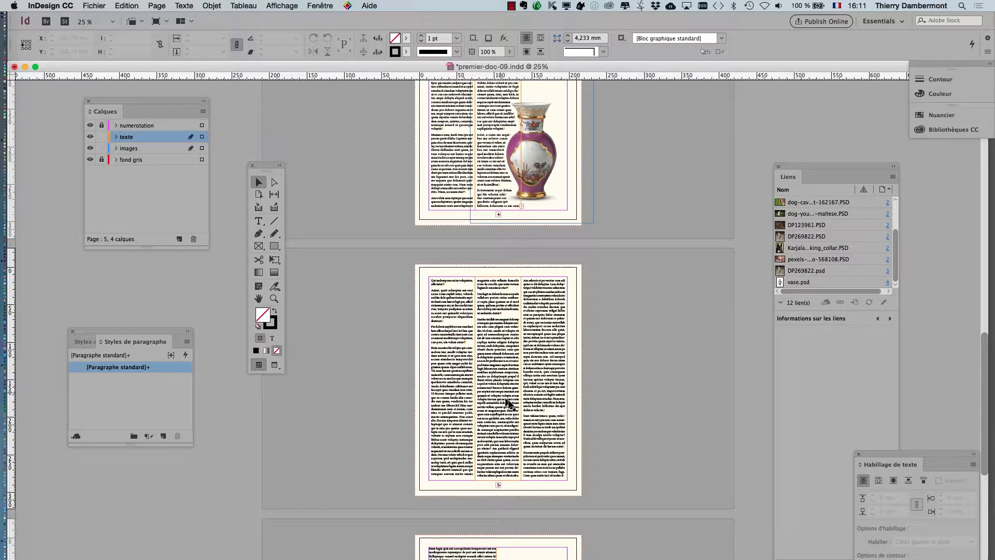
scroll(508, 400, up, 2)
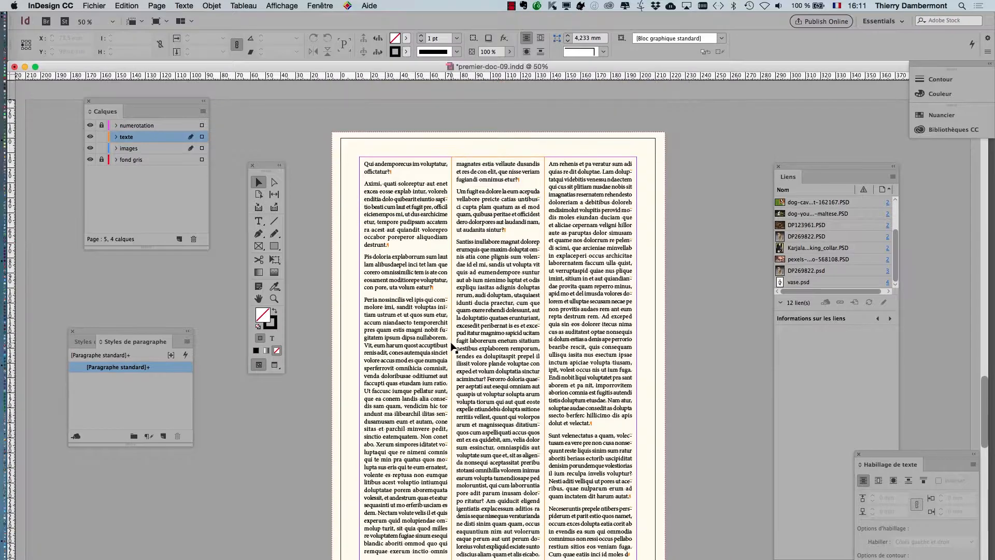
scroll(452, 347, down, 1)
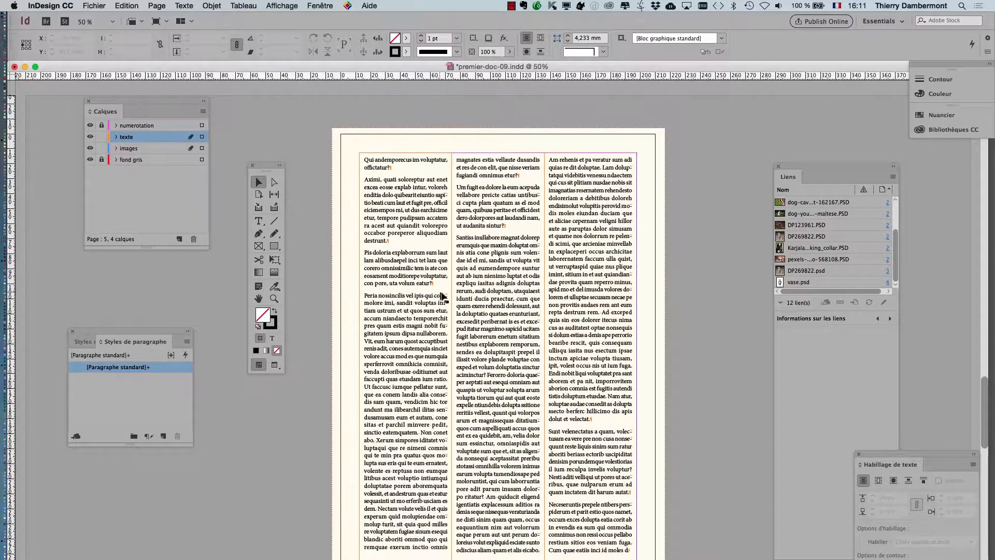
scroll(444, 303, down, 2)
drag(265, 169, 234, 133)
drag(184, 106, 124, 99)
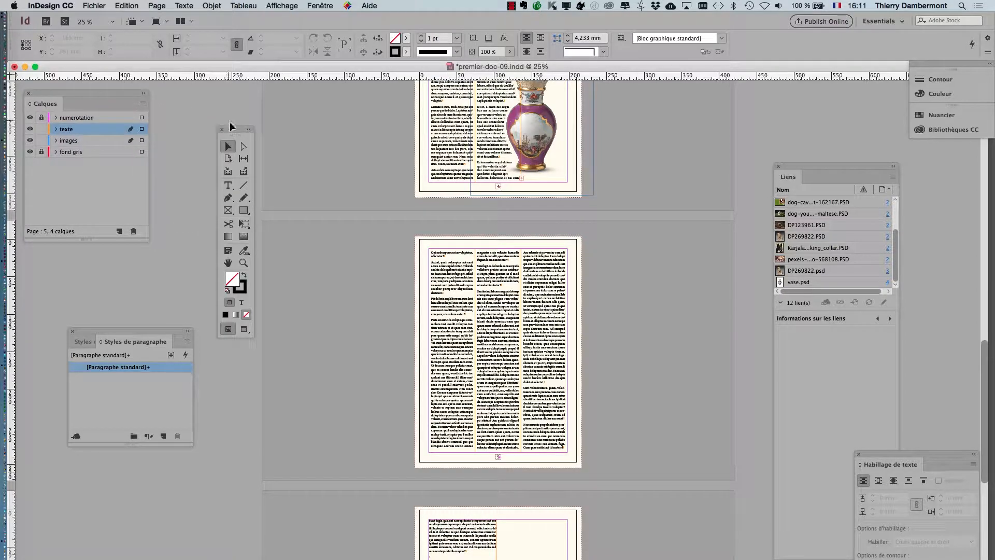
drag(232, 128, 198, 128)
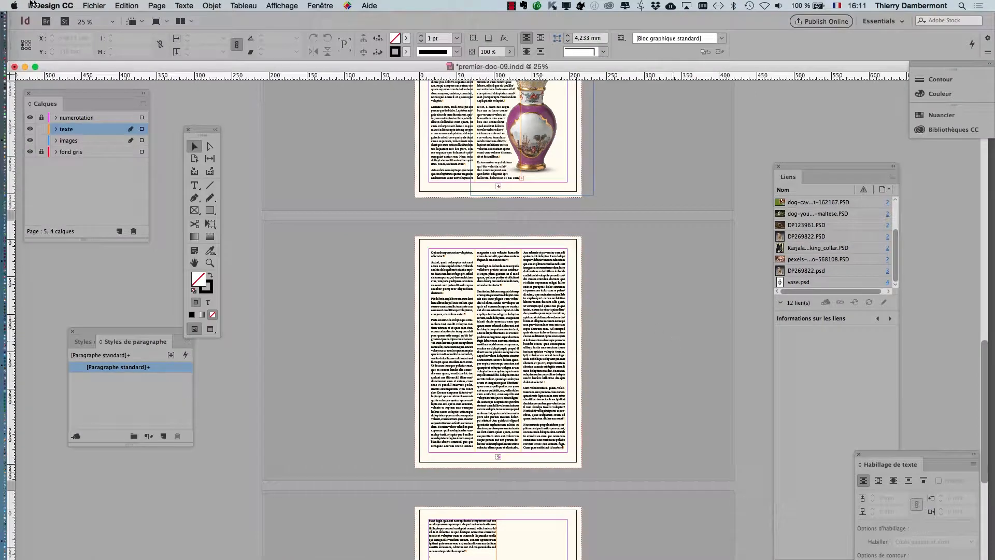
Step: Set the pasteboard margins in the preferences to 400 mm horizontally and 100 mm vertically
click(32, 4)
mouse_move(78, 28)
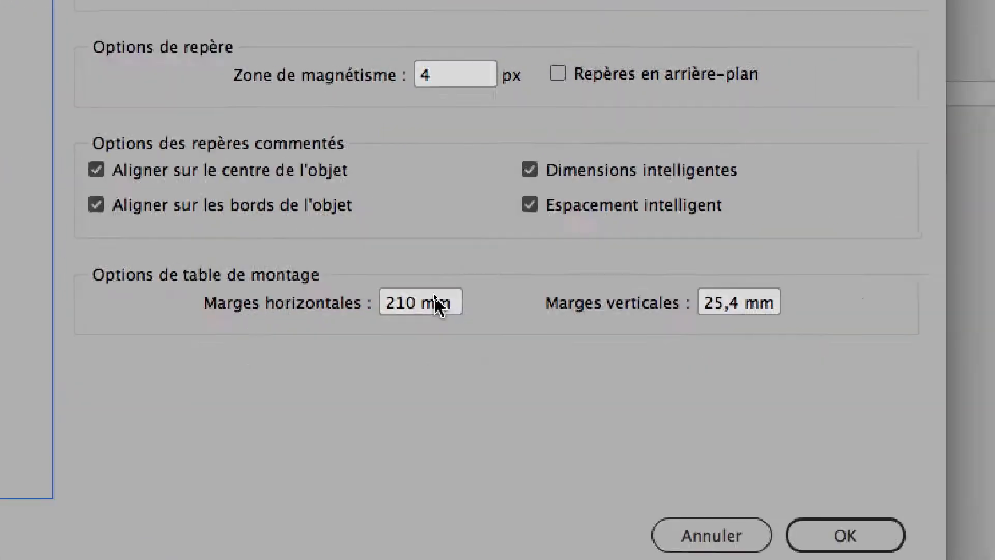
double_click(428, 301)
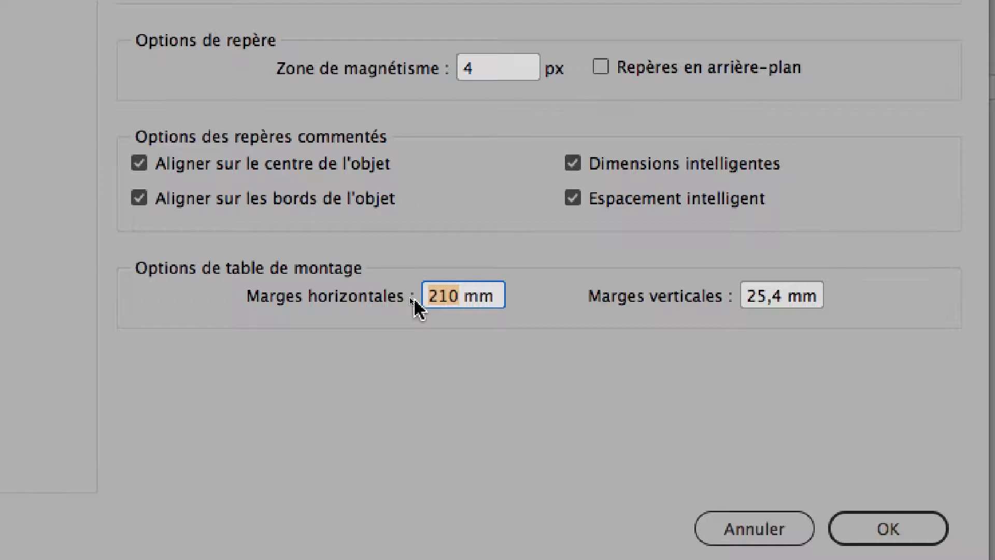
text(400)
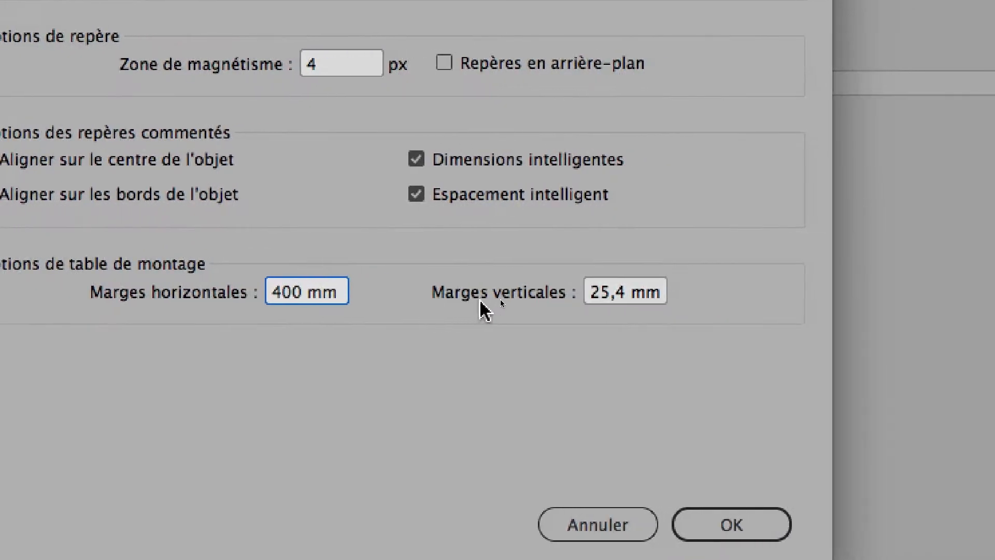
double_click(531, 298)
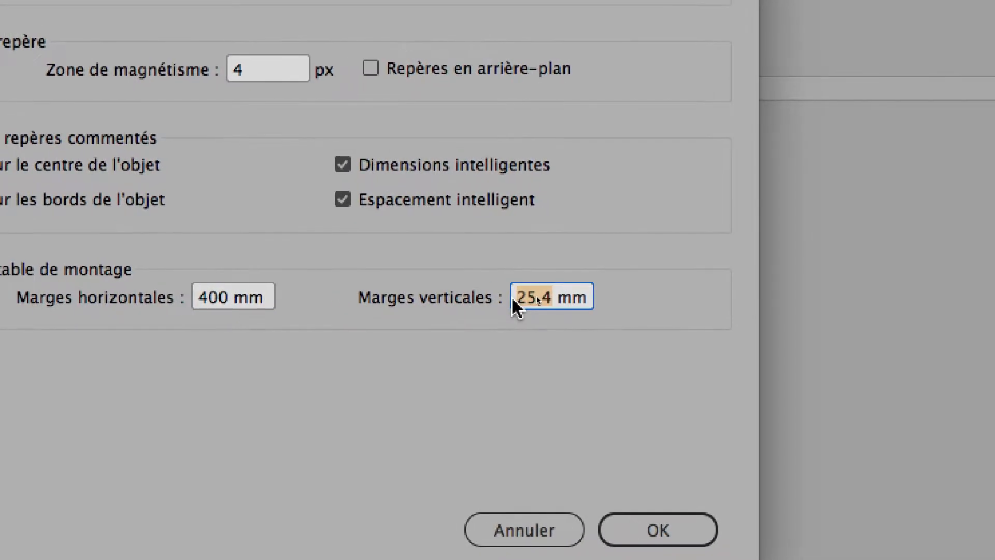
text(100)
key(alt)
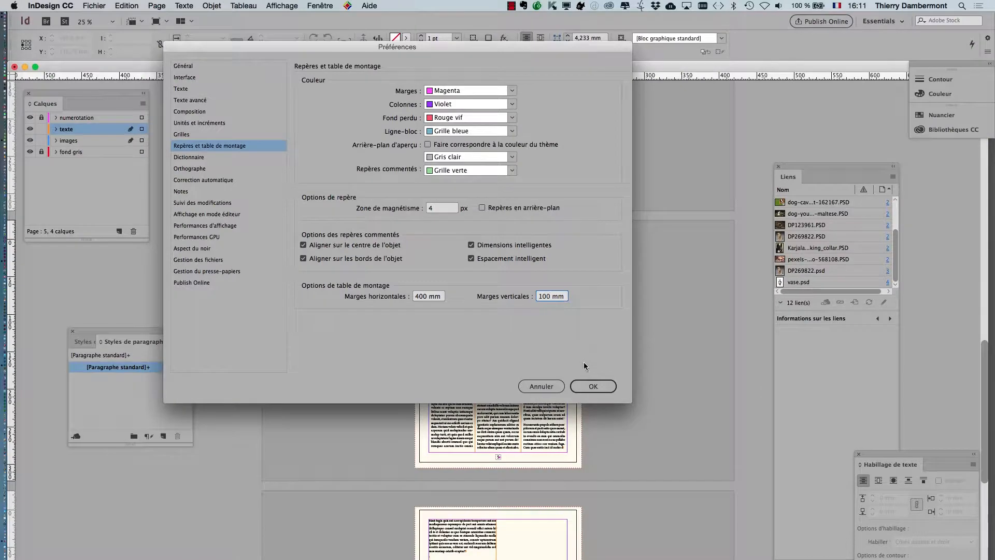
click(595, 392)
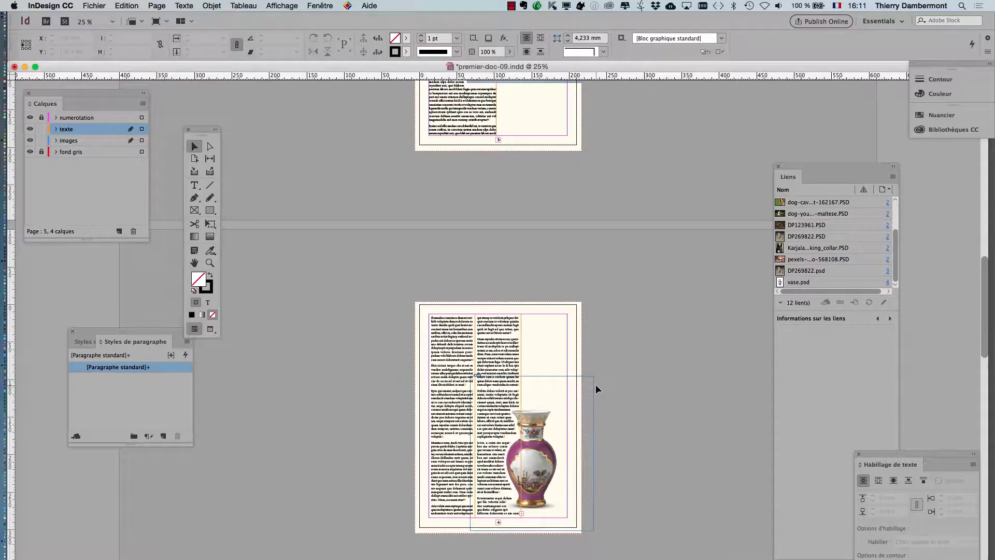
Step: Check the pasteboard around pages 4 and 5, and move the Links panel clear of it
key(super+minus)
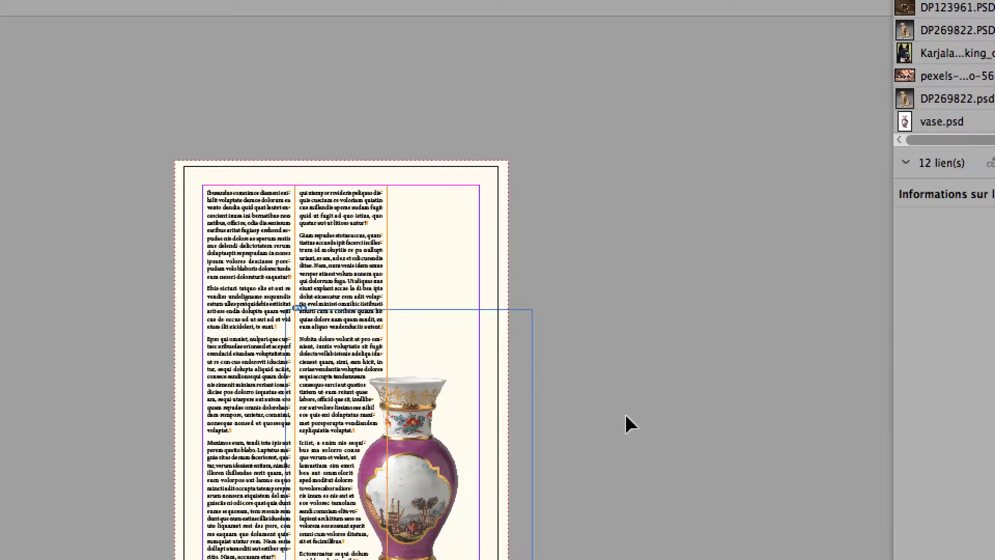
scroll(648, 423, down, 10)
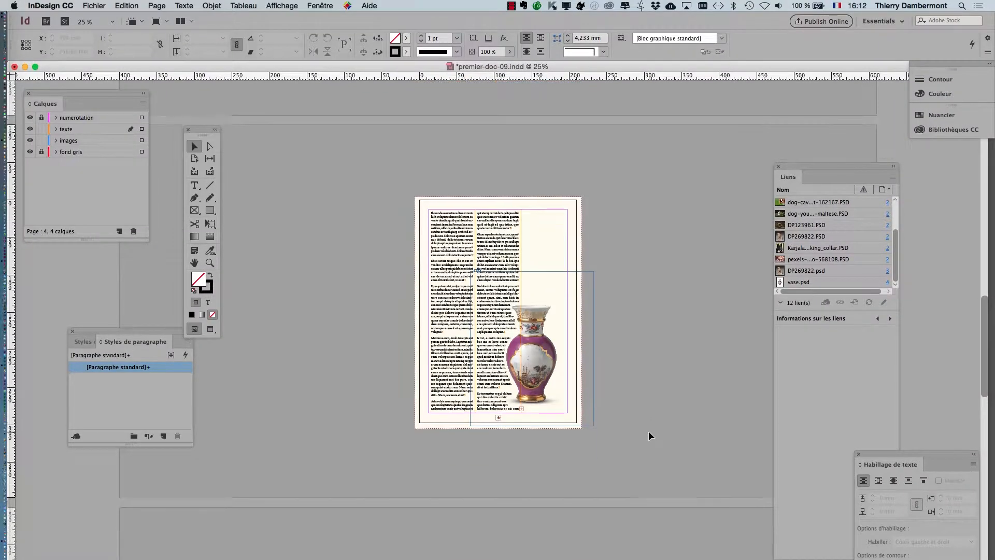
scroll(648, 435, down, 5)
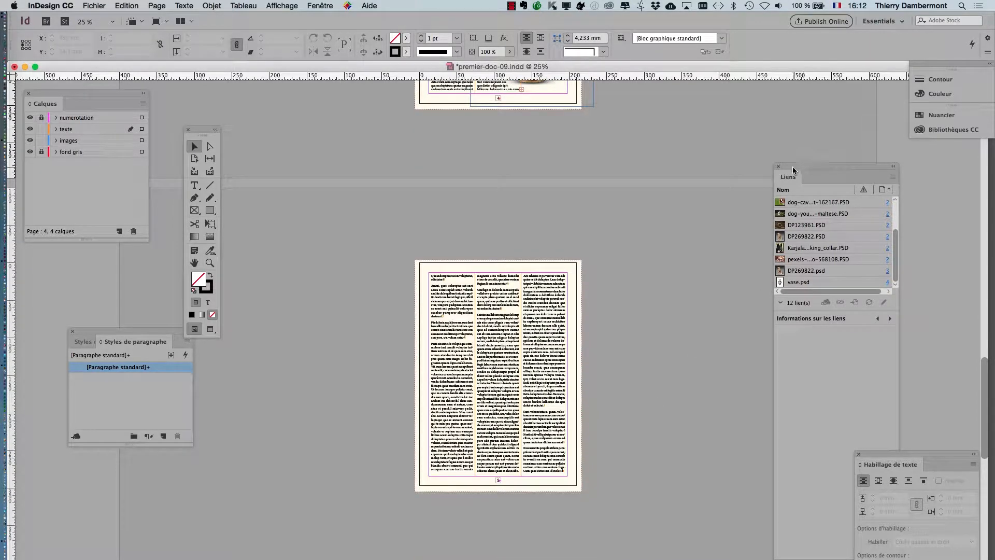
drag(793, 170, 918, 182)
Step: Load the four consecutive dog images from the cavalier JPEG through 5952-cute-dog.jpg in the JOUR 5 IVE folder for placement
click(93, 6)
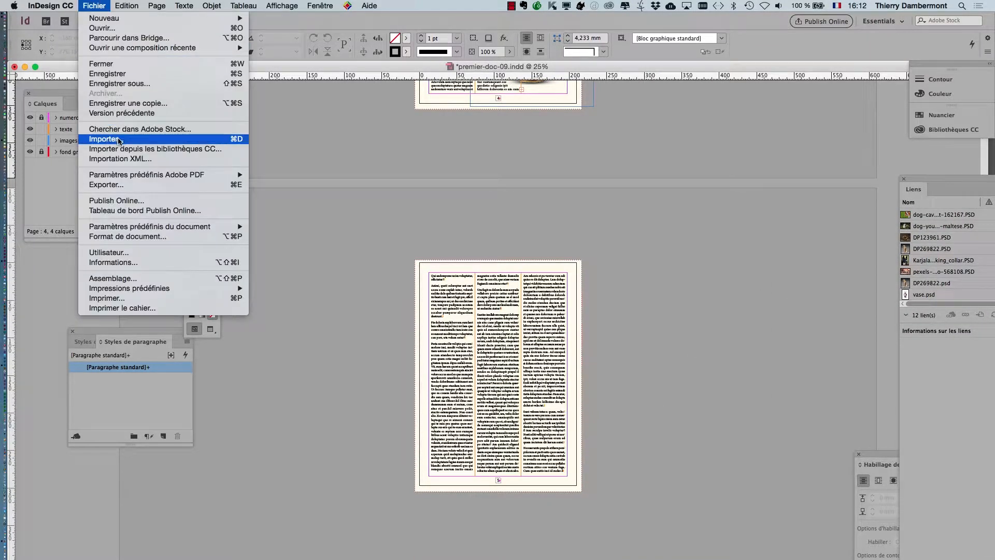
click(107, 139)
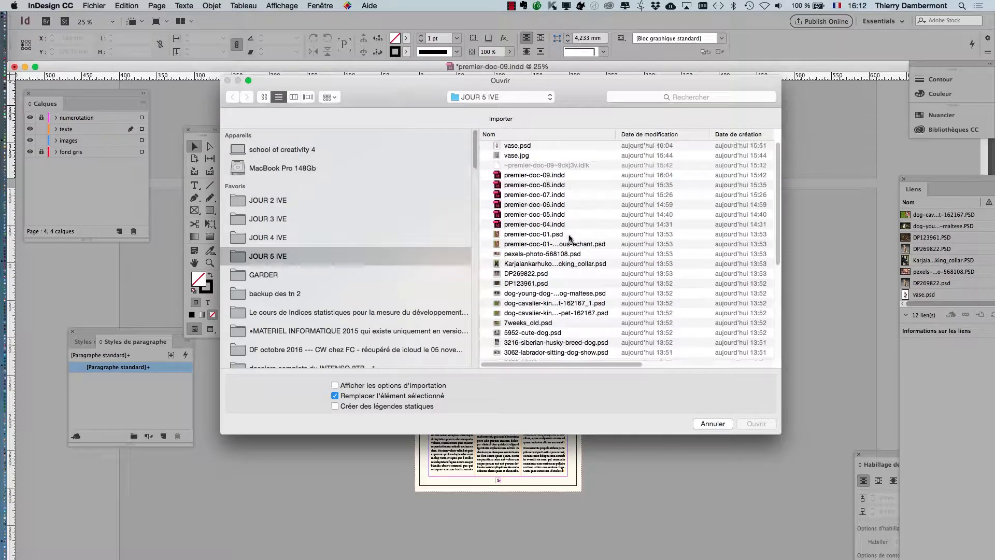
scroll(551, 272, down, 1)
scroll(550, 289, down, 5)
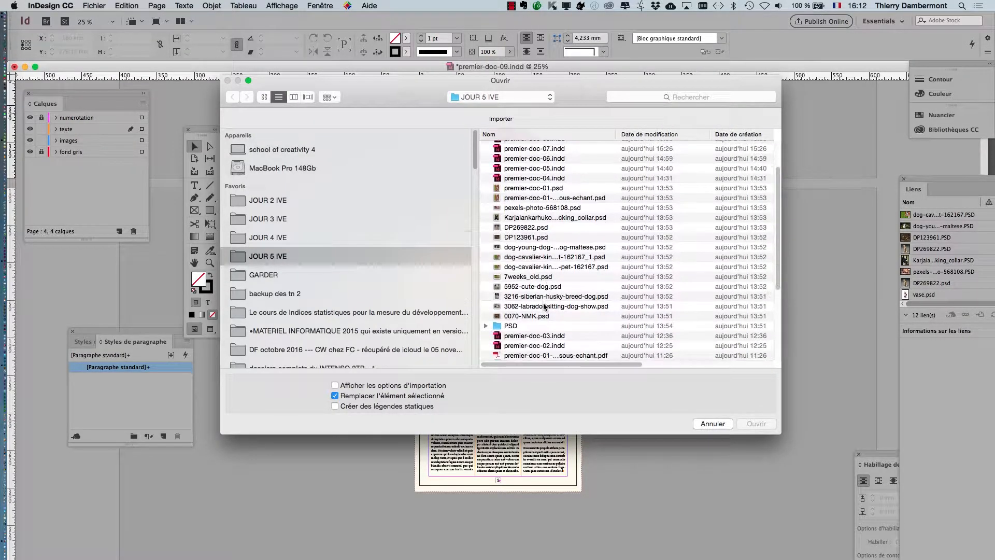
click(542, 306)
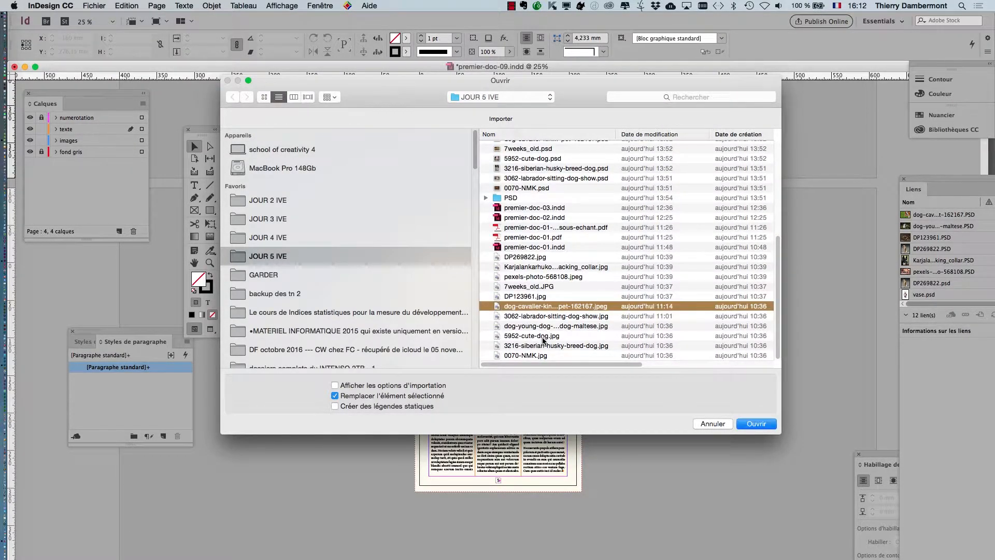
shift+click(543, 337)
click(754, 427)
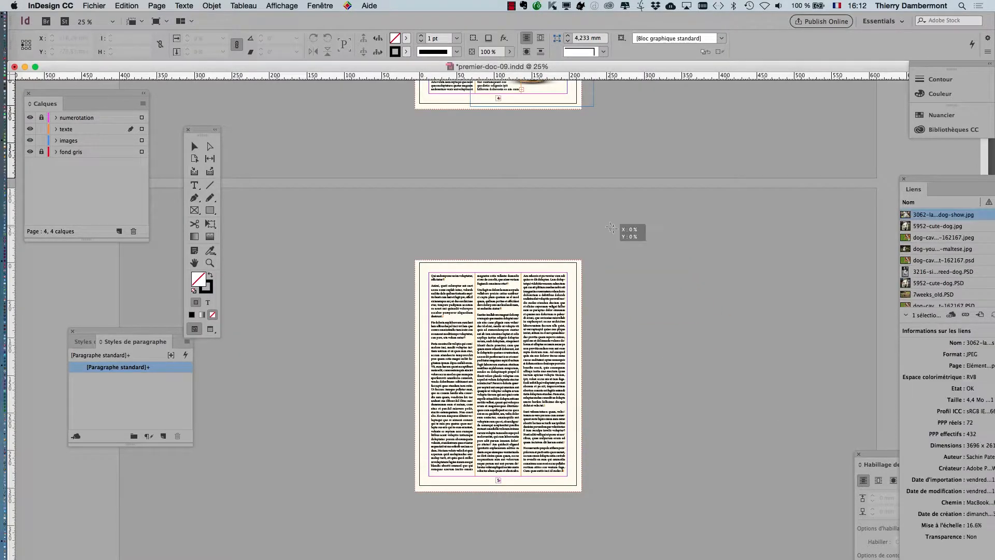
Step: Place the four loaded dog images separately on the pasteboard beside page 5, the maltese about 145 mm wide
drag(610, 227, 693, 285)
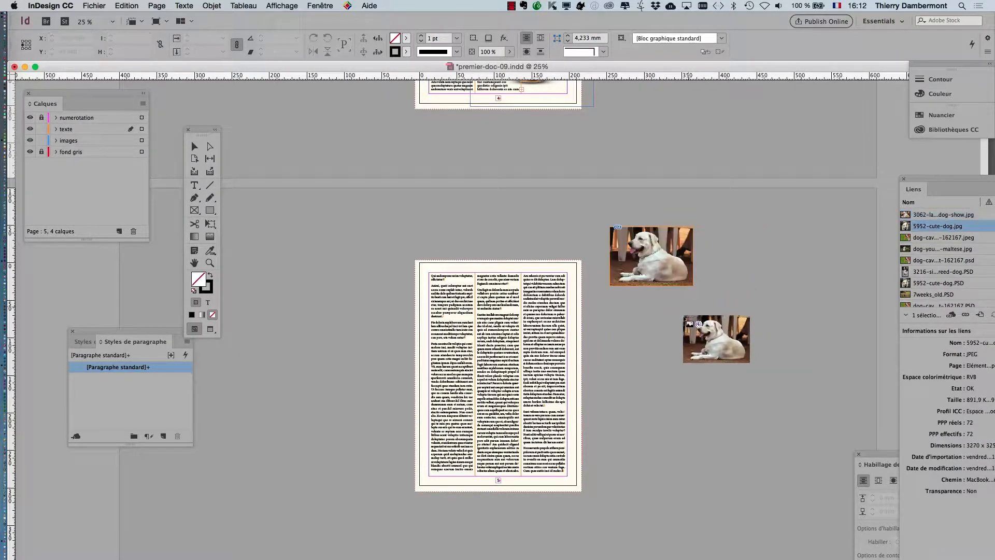
drag(743, 394, 742, 409)
drag(646, 440, 719, 492)
drag(753, 449, 821, 521)
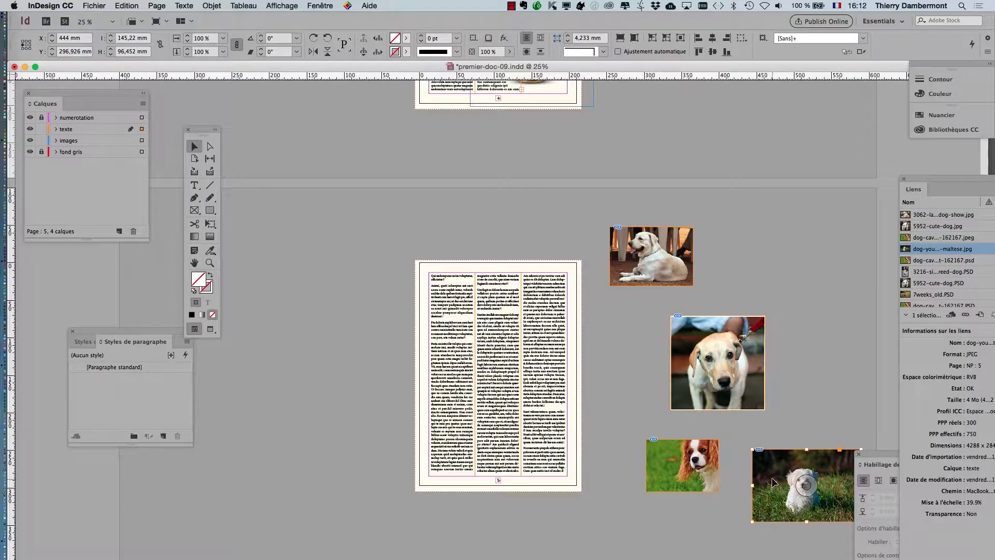
Step: Move the white maltese image onto the lower text columns of page 5, at about X 84 mm and Y 230 mm
drag(773, 482, 499, 431)
key(super+equal)
key(super+equal)
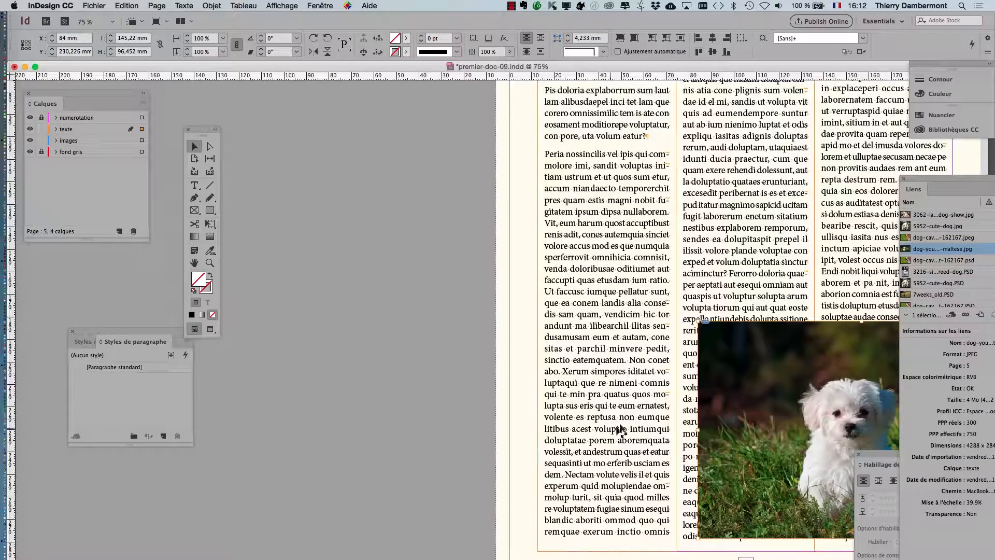
drag(683, 408, 328, 358)
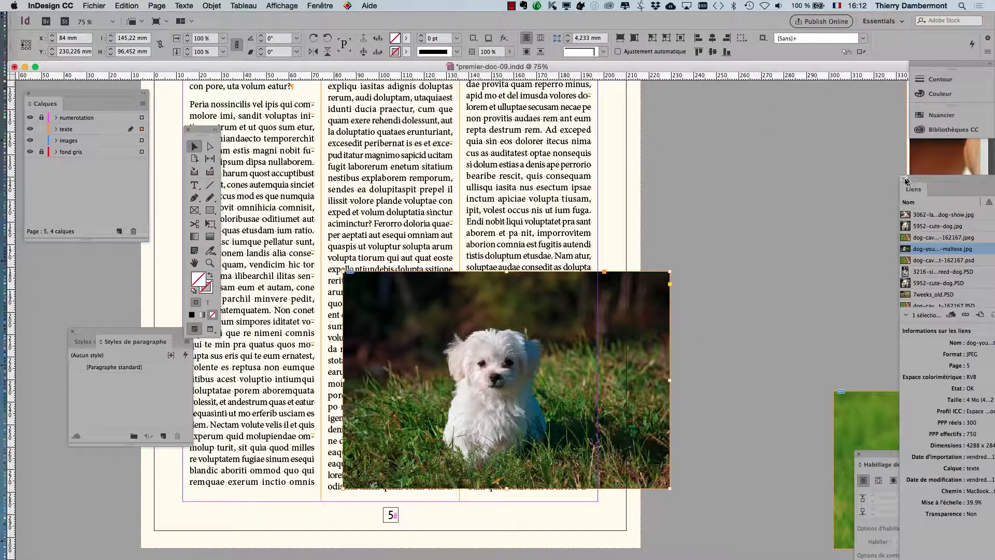
Step: Close the Links panel, bring the Text Wrap panel beside the page and wrap the text around the maltese image's bounding box
click(905, 179)
drag(881, 453, 724, 211)
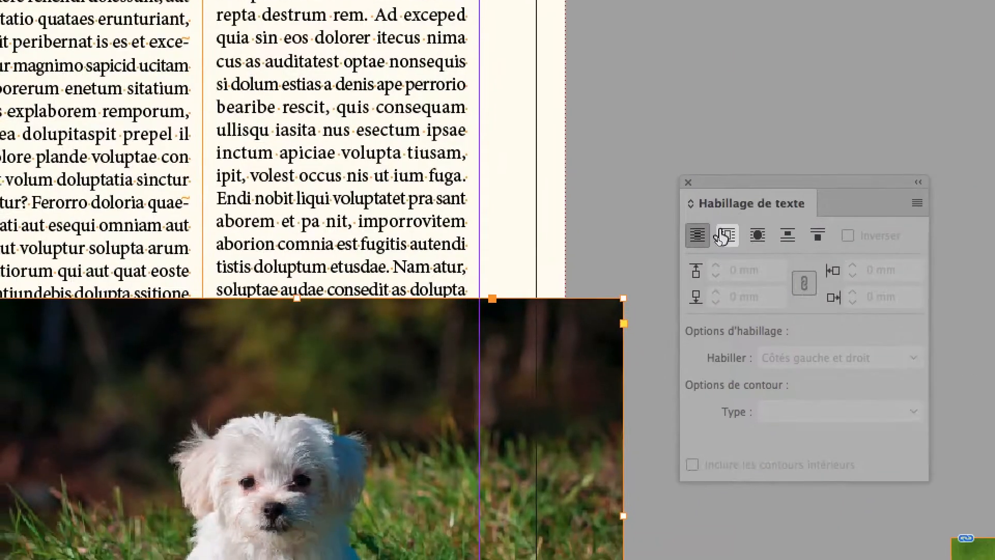
click(720, 240)
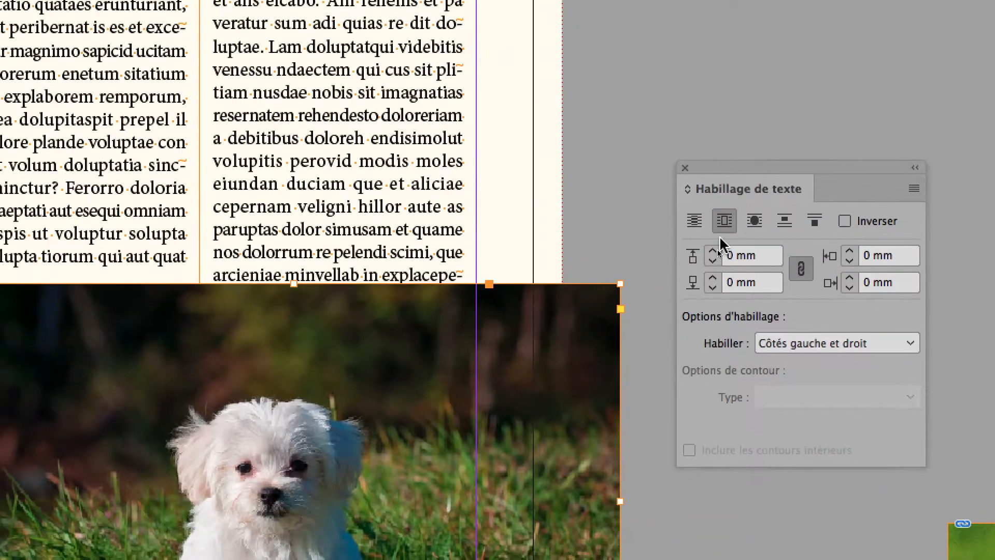
Step: Set the maltese image's text wrap offset to 4 mm on all four sides
click(716, 265)
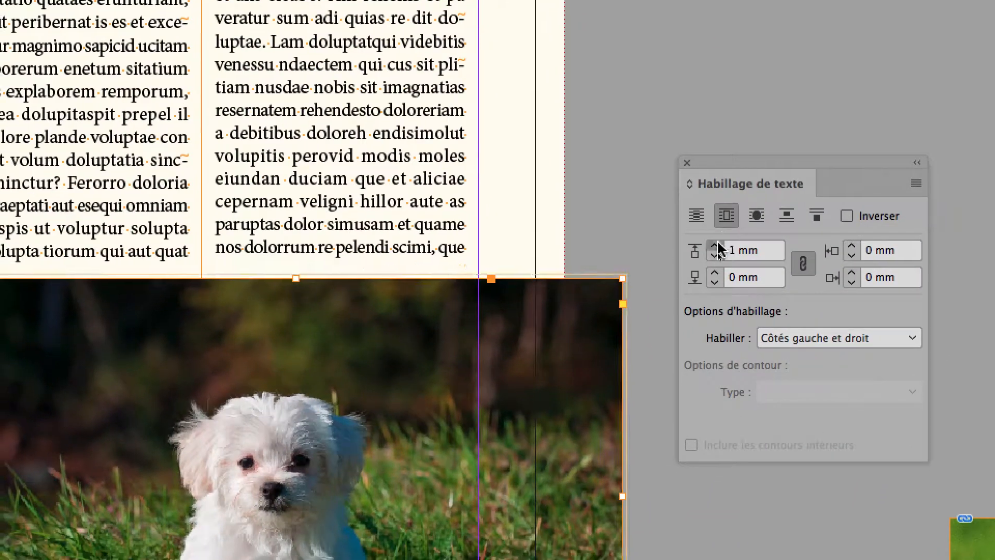
click(716, 247)
click(716, 246)
click(716, 246)
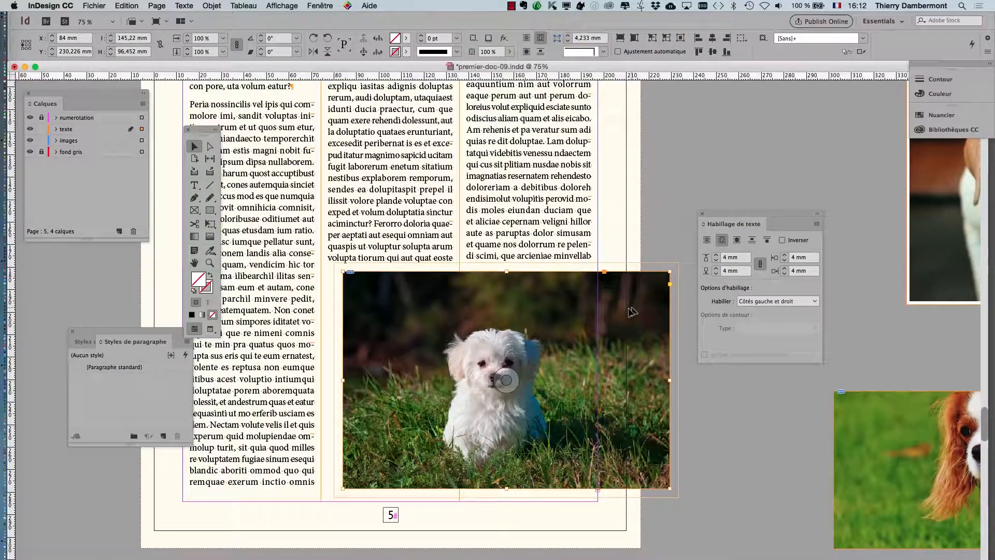
Step: Move the maltese image to the second column's left edge at about X 76 mm and scale it to about 121 mm wide across two columns
drag(629, 311, 613, 314)
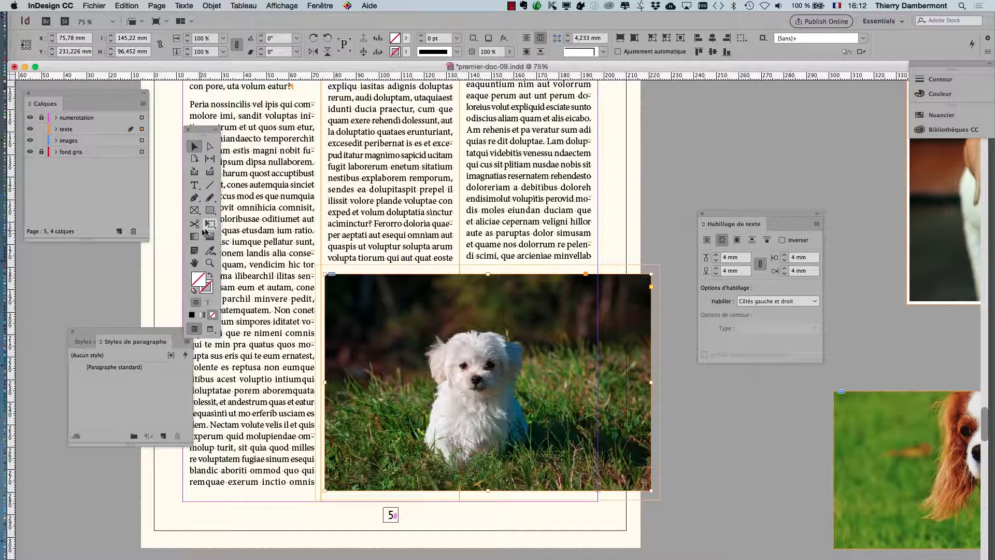
click(209, 225)
drag(649, 494, 593, 459)
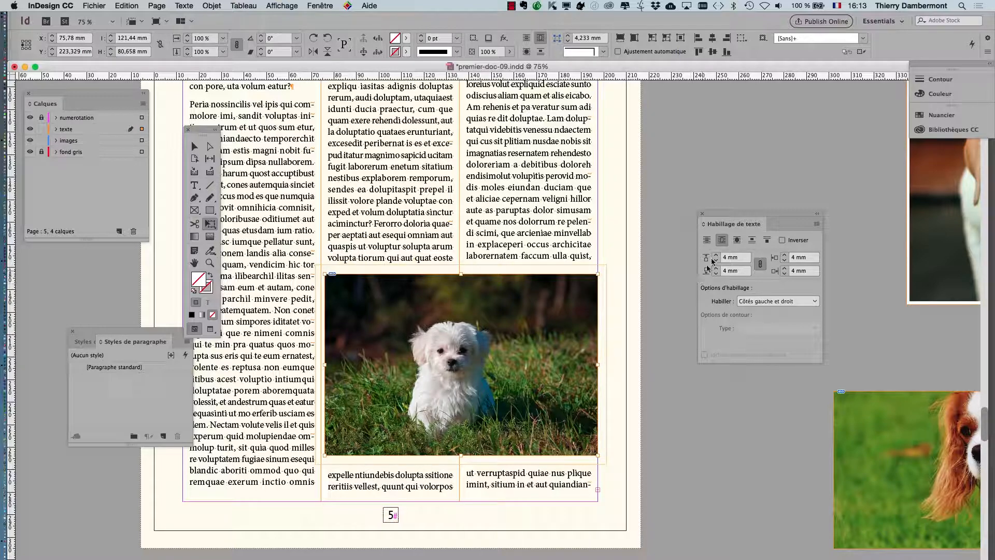
Step: Unlink the maltese image's text wrap offsets and set the left and right ones to 0 mm
drag(736, 213, 552, 240)
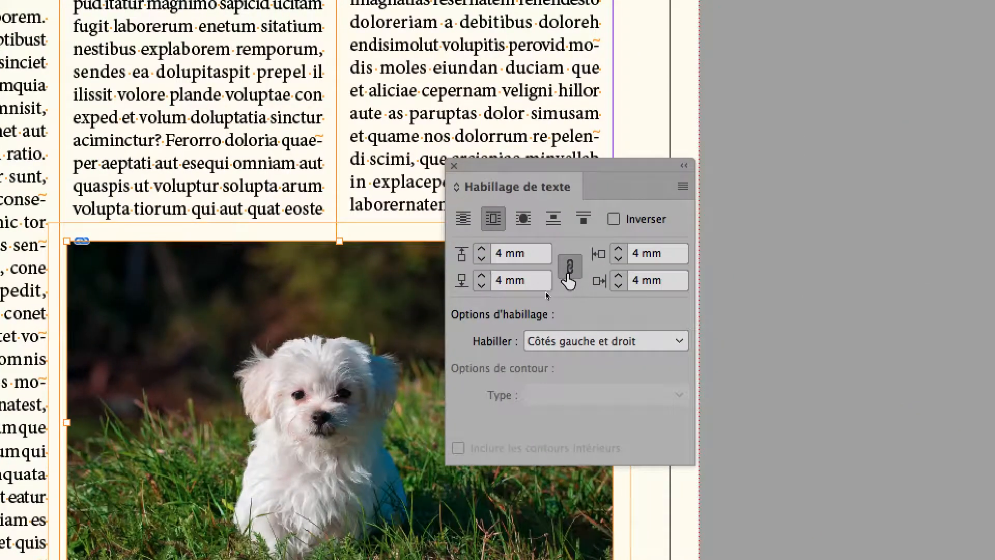
click(570, 268)
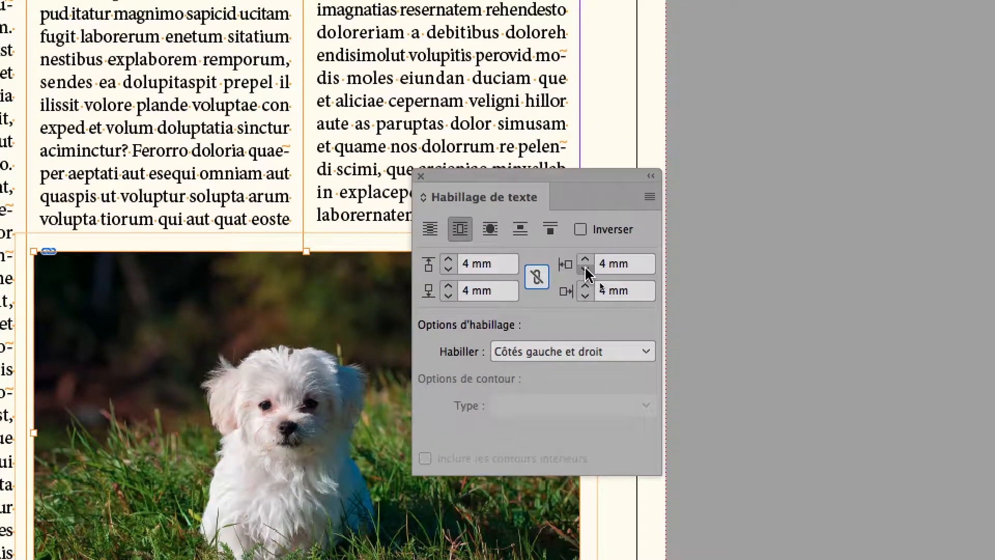
click(586, 268)
click(585, 268)
click(585, 268)
click(586, 268)
click(585, 295)
click(585, 295)
click(585, 295)
click(585, 295)
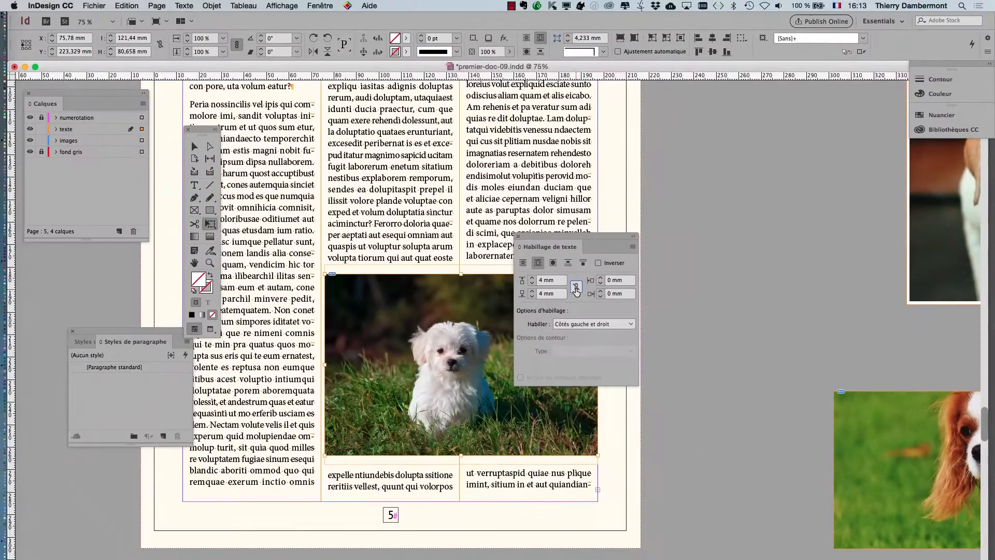
Step: Move the maltese image up in the second and third columns to about Y 90 mm and scale it to about 123 mm wide
drag(561, 244, 723, 252)
key(super+minus)
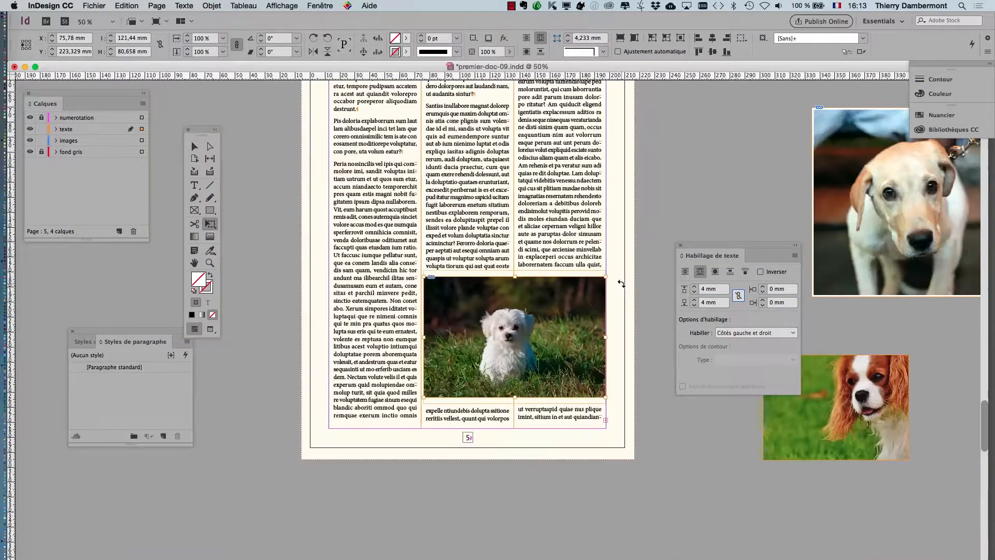
scroll(562, 317, up, 5)
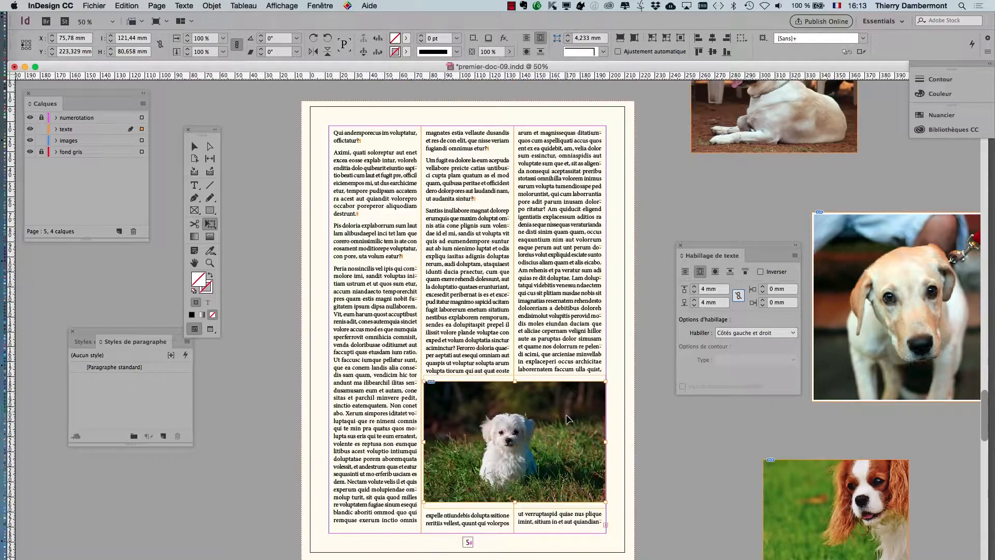
drag(571, 418, 564, 226)
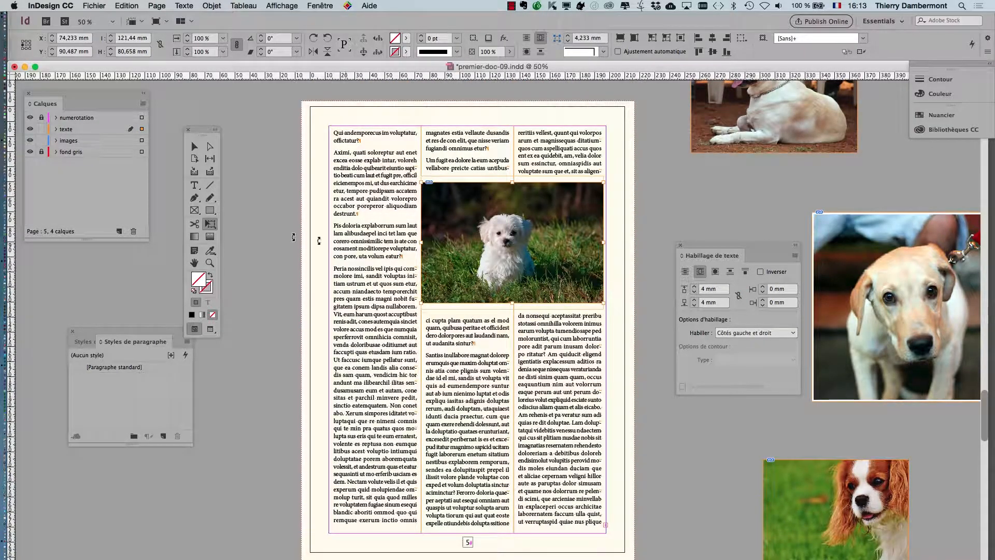
drag(601, 301, 606, 305)
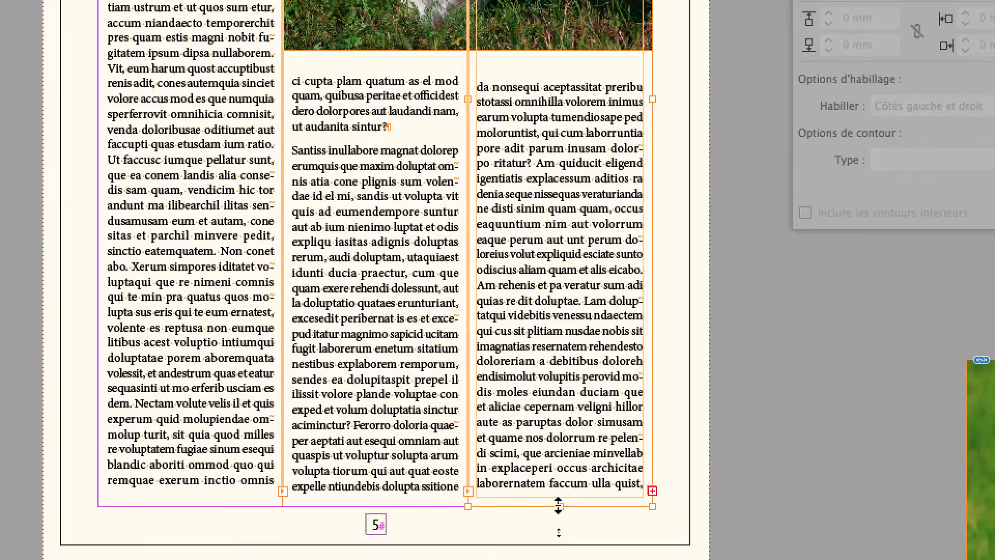
Step: Shorten the third column's text frame from below, and move the cavalier image onto the lower first column at about X 13 mm, Y 207 mm
drag(559, 506, 564, 464)
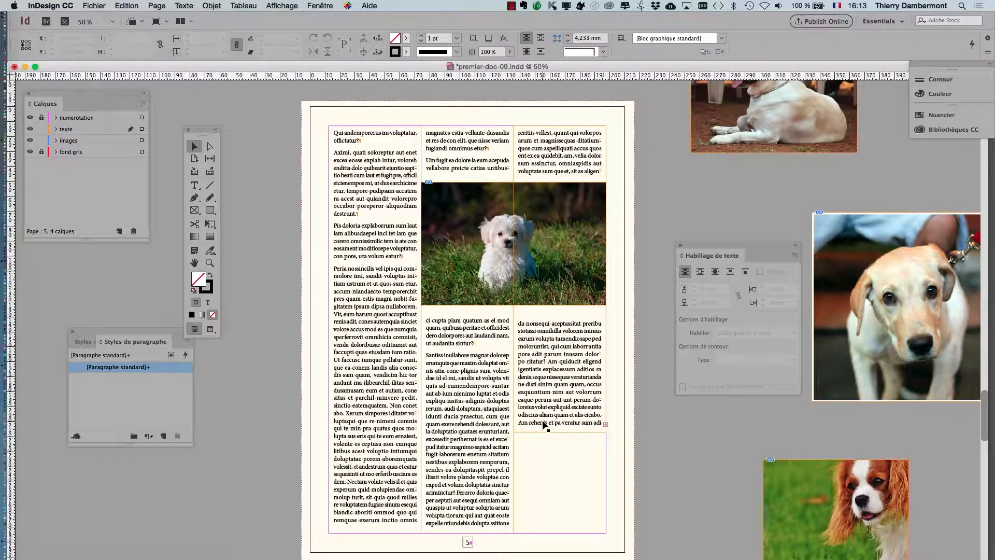
click(813, 498)
drag(813, 498, 377, 403)
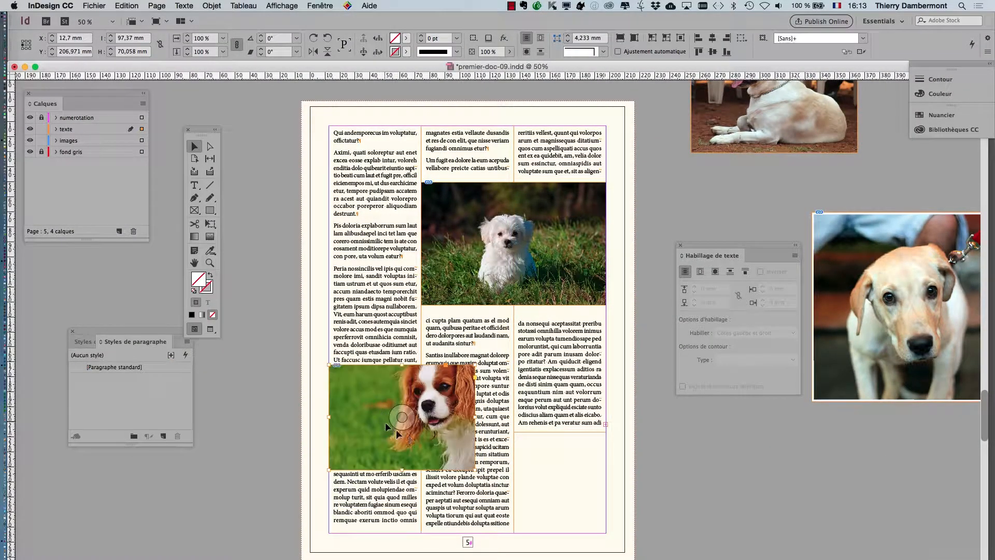
Step: Wrap the text around the cavalier image's bounding box and shift the image to about X -23 mm, ending at the first column's right edge
click(699, 273)
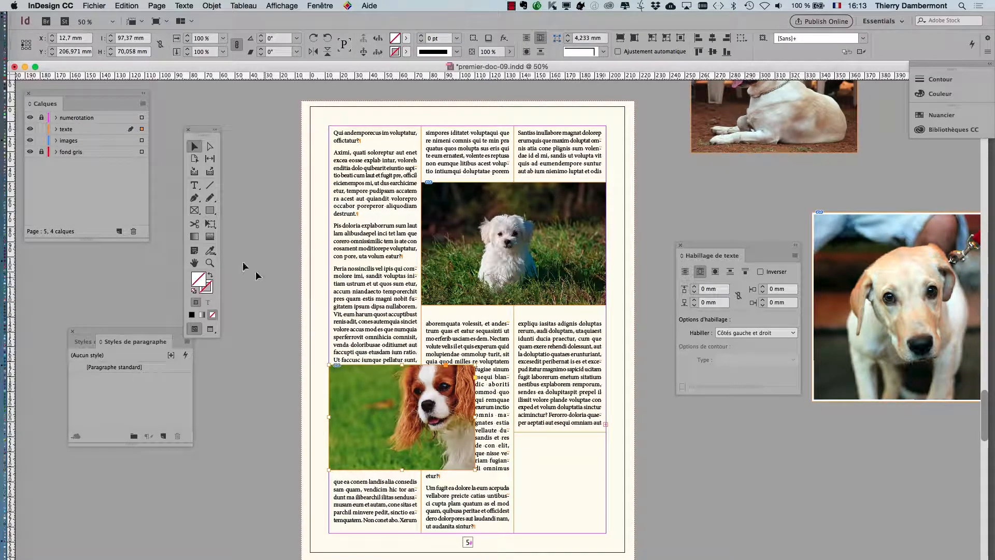
click(210, 223)
drag(445, 443, 400, 449)
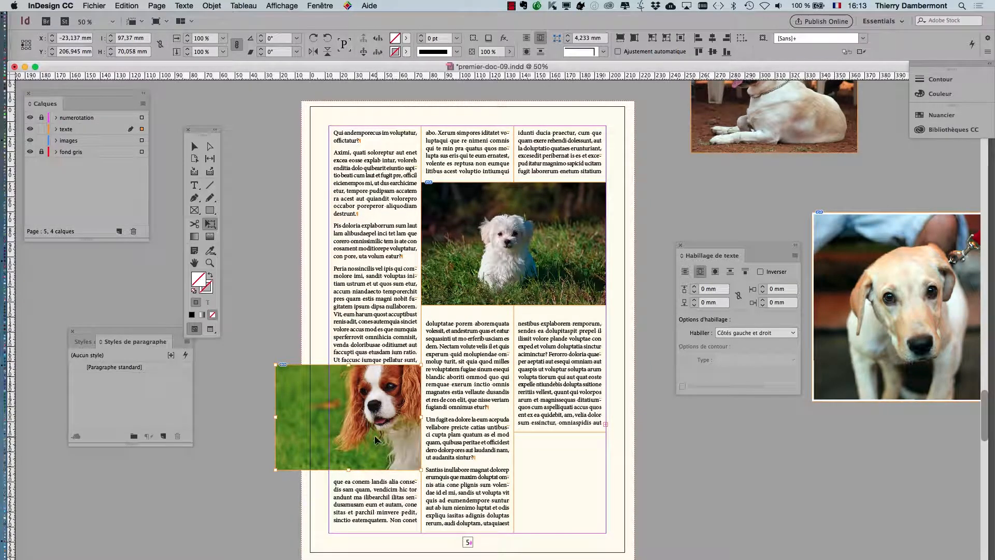
Step: Display the page in preview mode and set the cavalier image's top text wrap offset to 4 mm
click(195, 146)
click(236, 271)
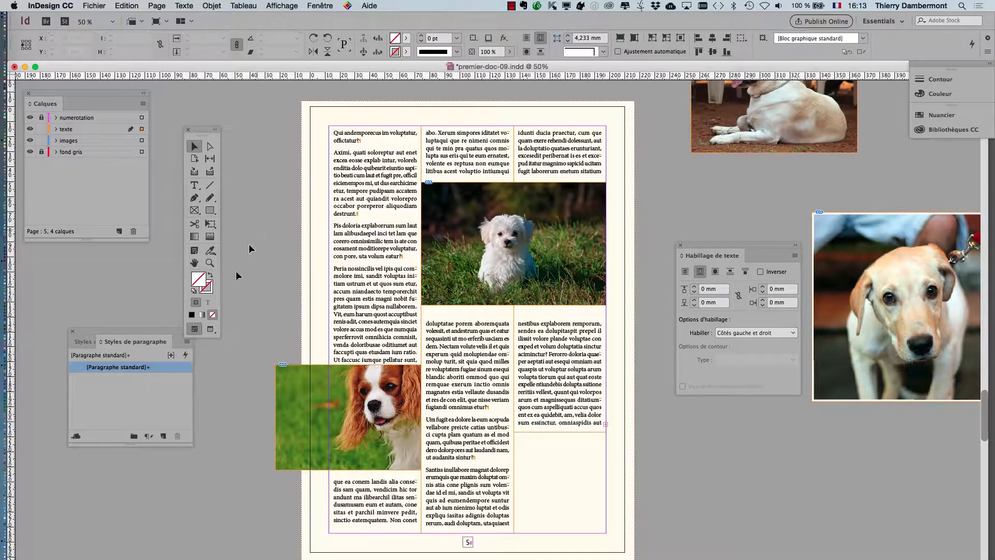
click(210, 329)
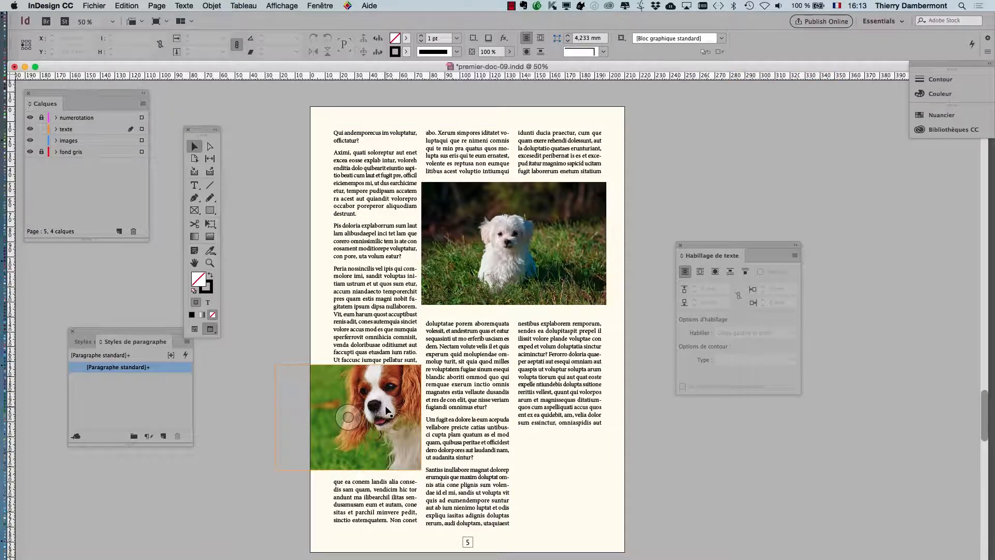
click(386, 411)
click(695, 288)
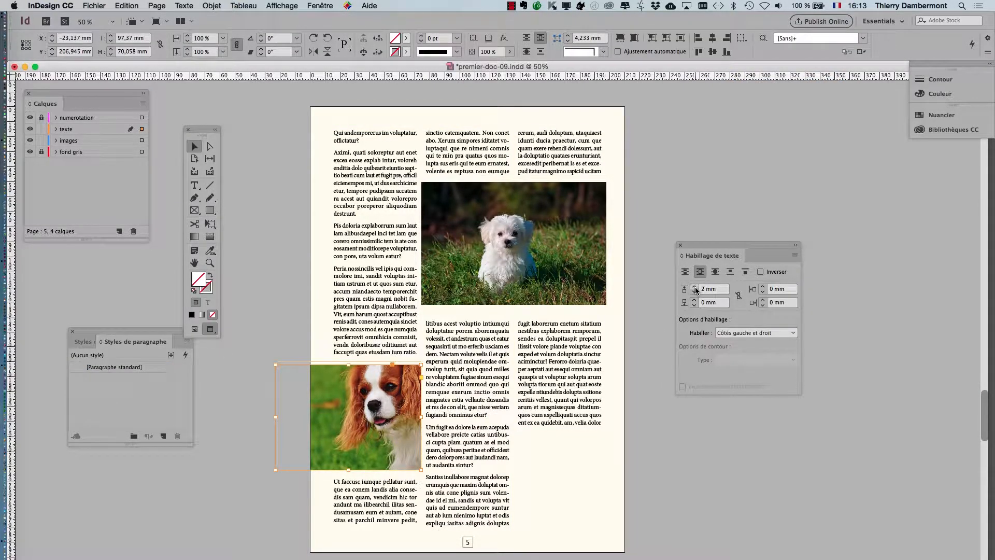
click(696, 288)
click(648, 473)
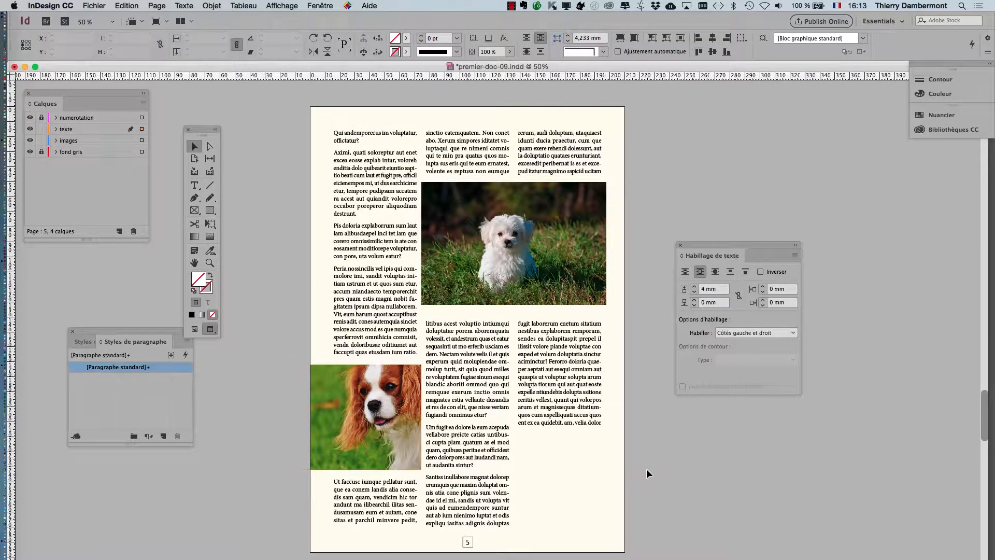
Step: Shift the cavalier image slightly to about X -26 mm and reduce the maltese image's bottom wrap offset to 2 mm
drag(405, 432, 400, 431)
click(698, 500)
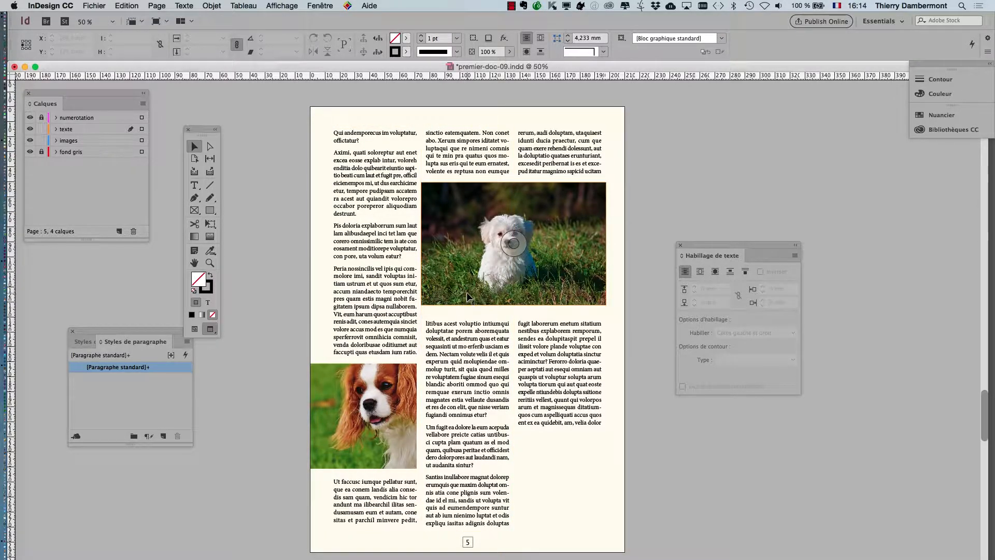
click(513, 244)
click(694, 306)
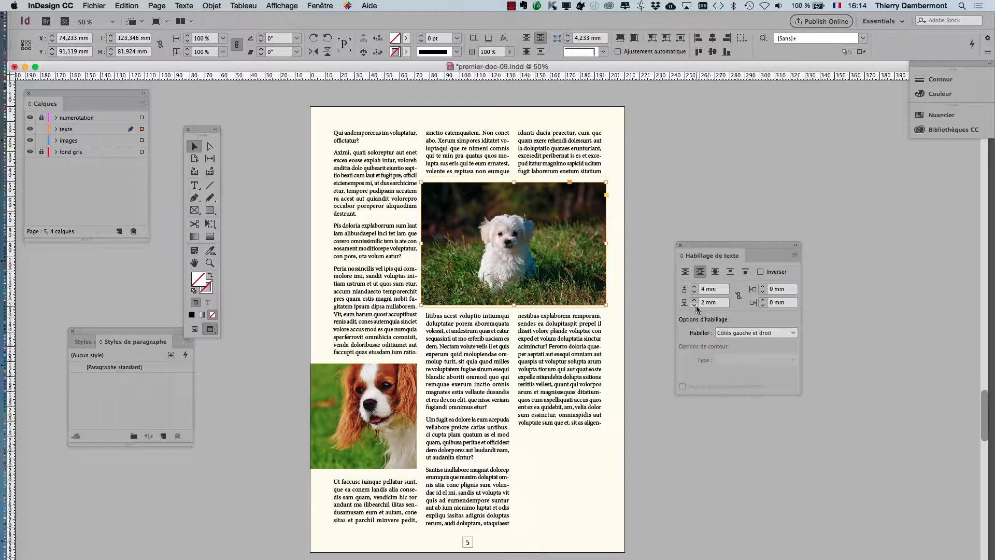
click(745, 474)
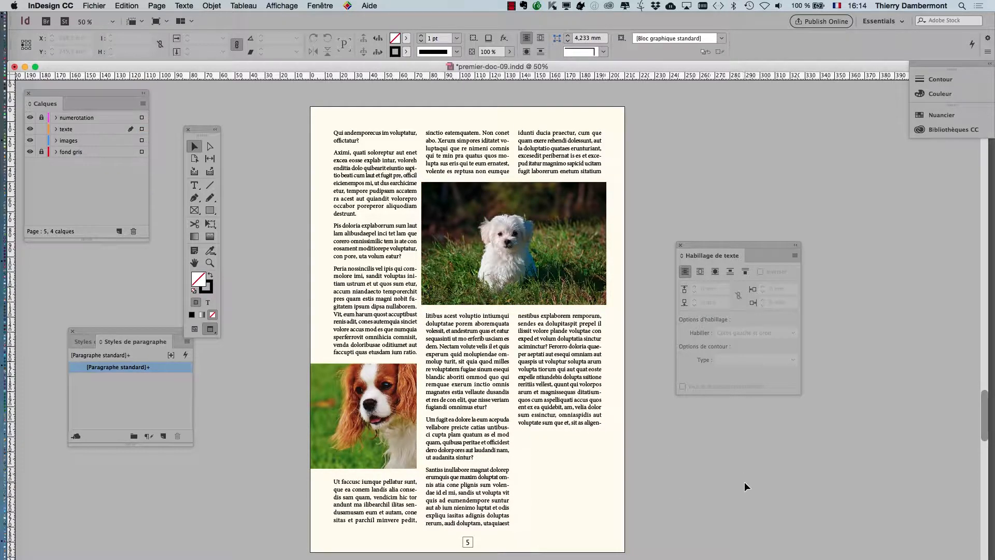
Step: Try a bottom text wrap offset of -1 mm on the cavalier image
click(363, 414)
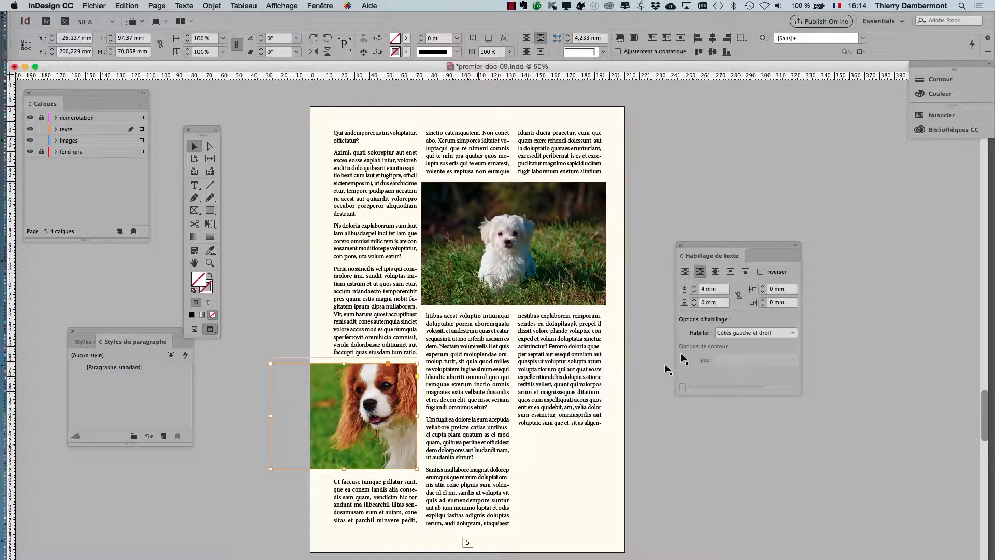
click(695, 306)
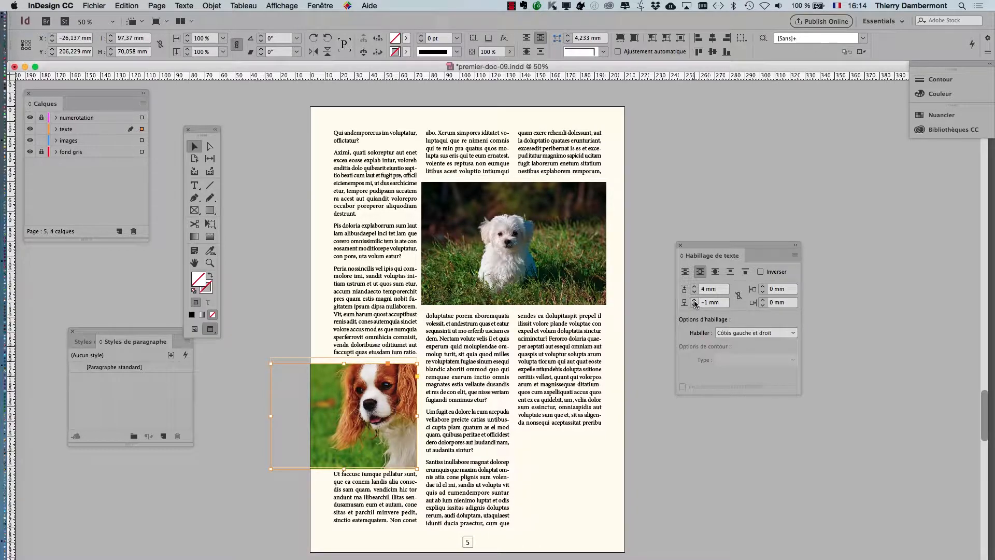
click(694, 306)
click(745, 468)
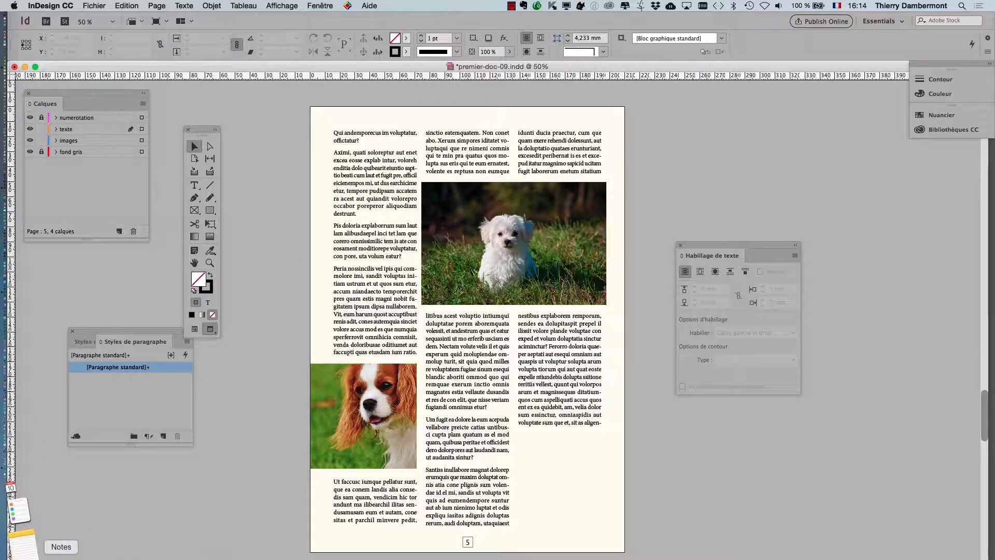
Step: Switch to Firefox and open the Google home page in a new browser window
click(25, 542)
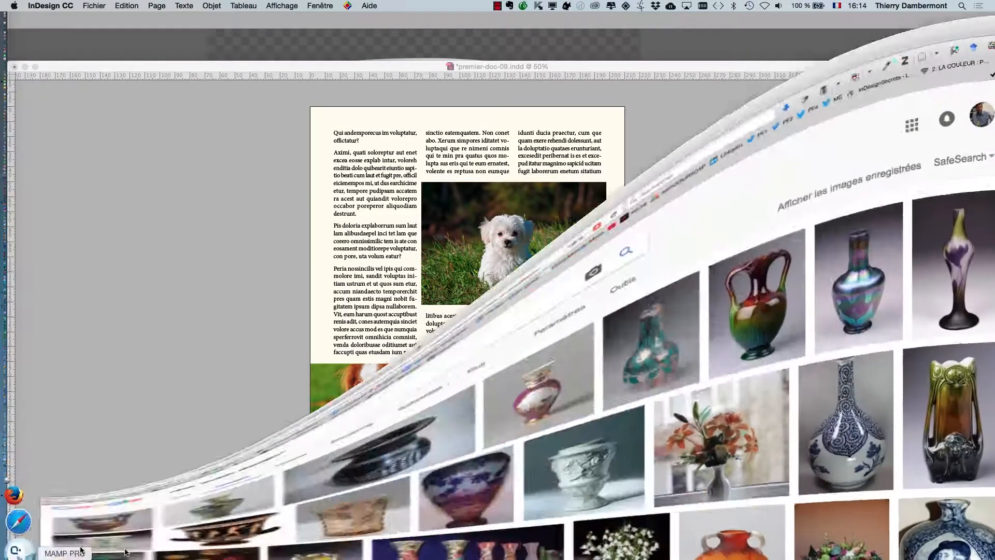
click(66, 5)
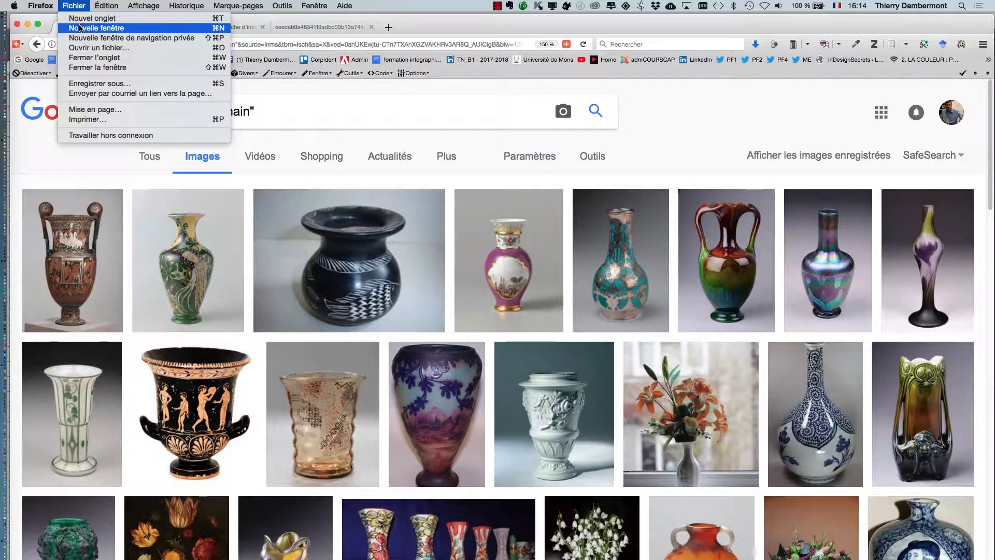
click(83, 27)
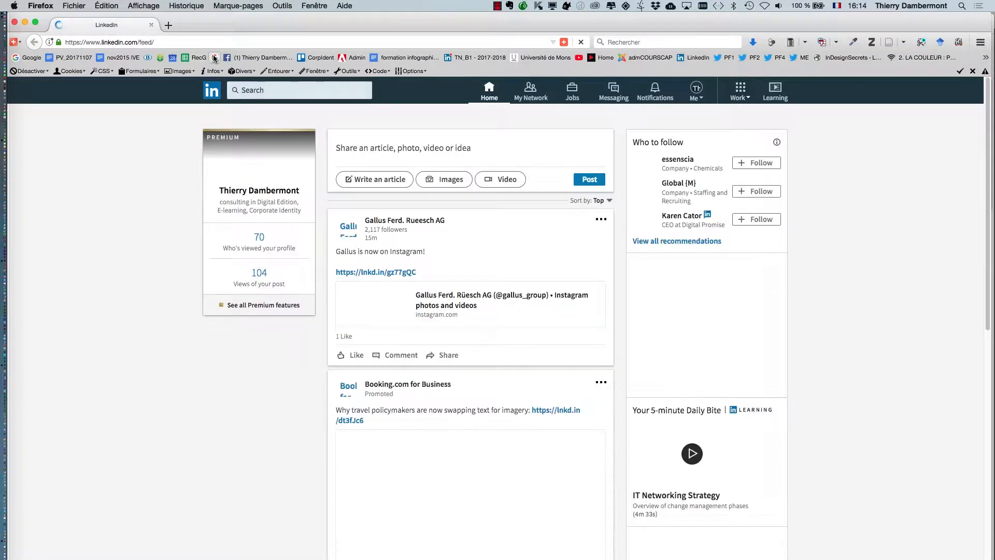
click(214, 58)
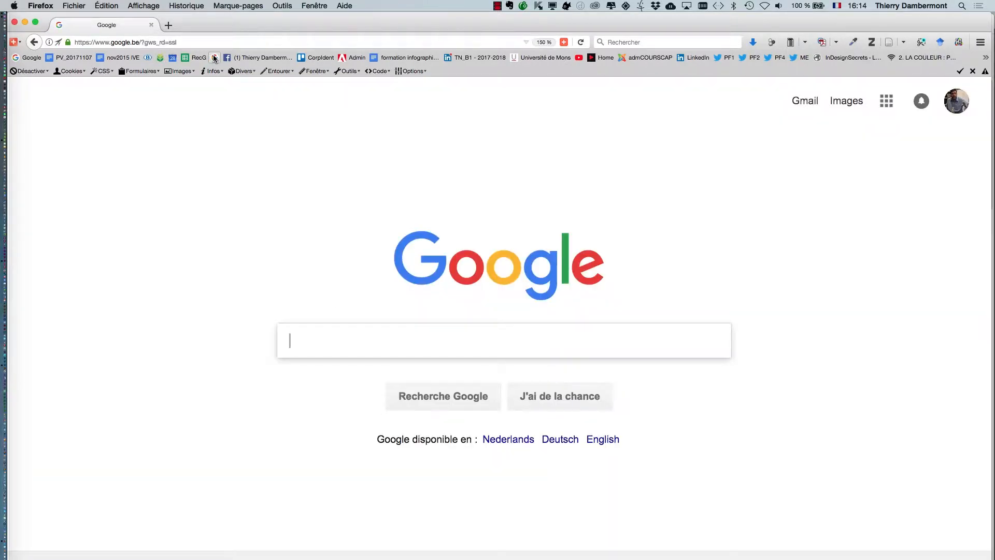
Step: Search Google for "white space is not your enemy"
click(544, 43)
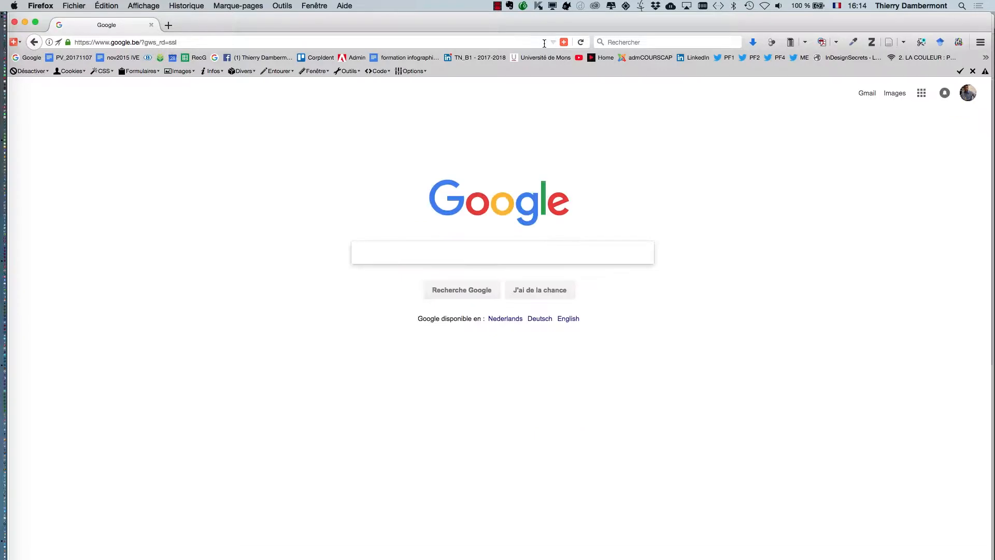
key(super+minus)
key(super+minus)
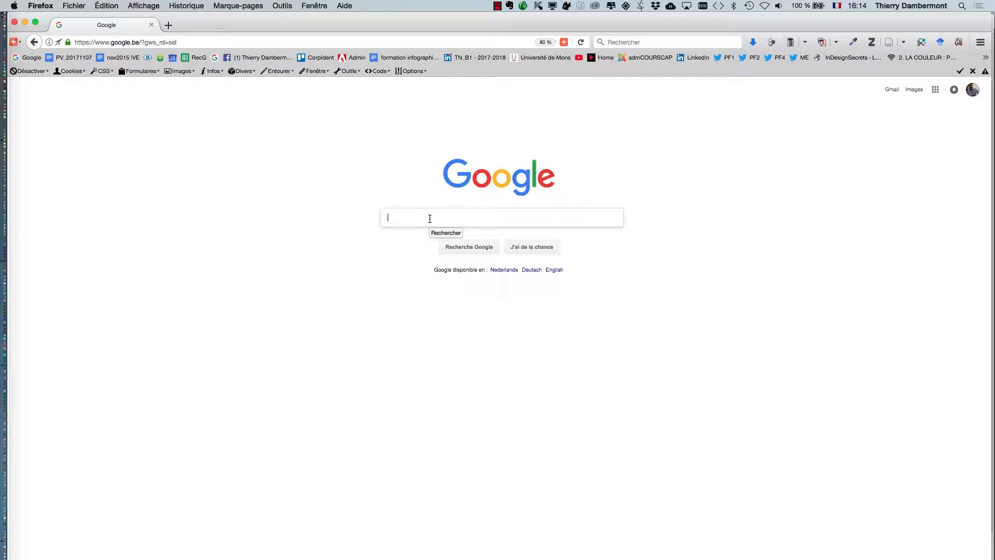
text(white)
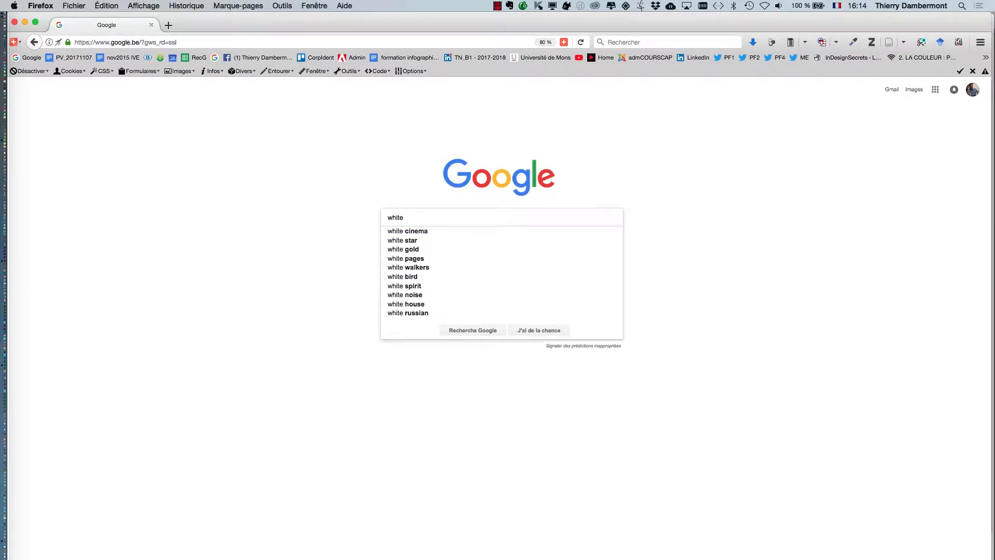
text( space is no)
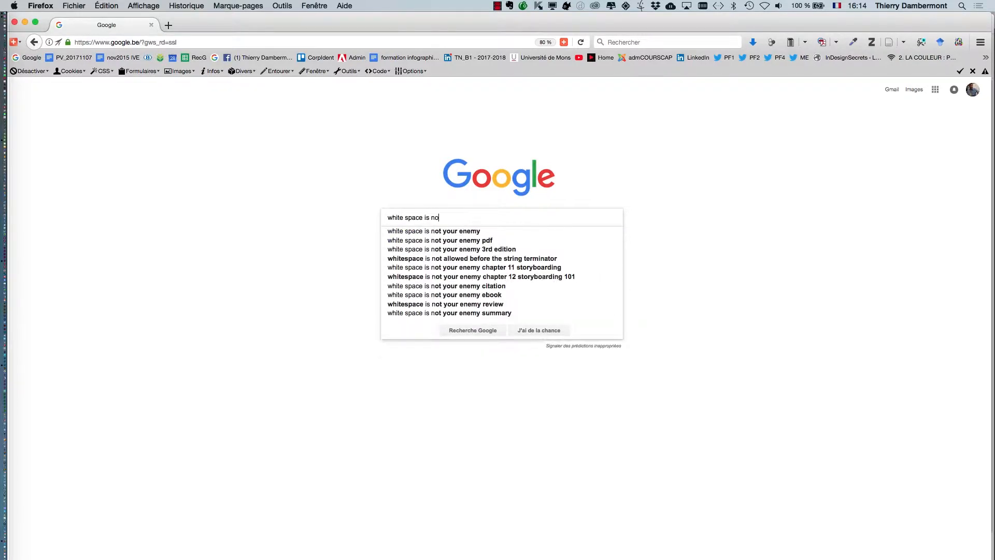
text(t your)
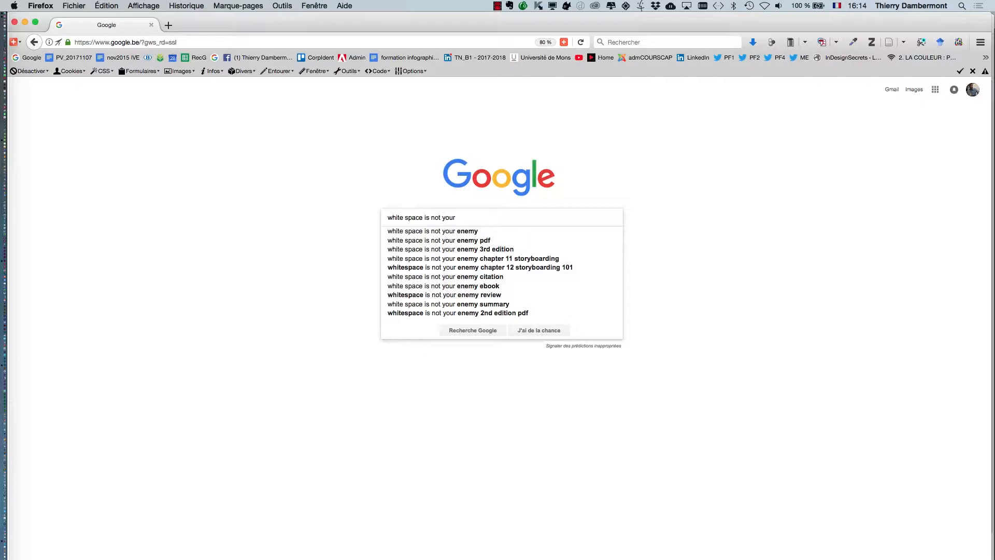
click(434, 231)
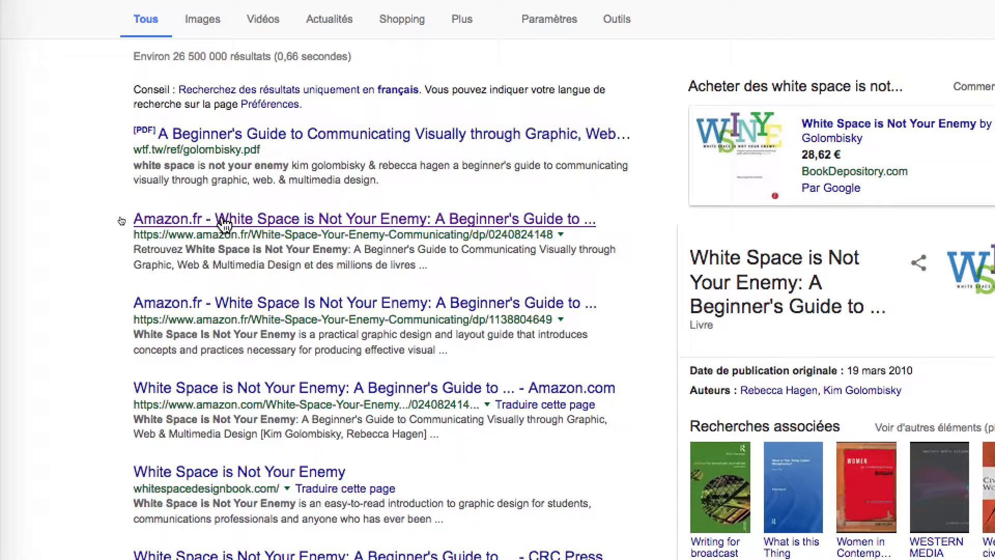
Step: Open the first Amazon.fr result for "White Space is Not Your Enemy" in a new tab and open the book's preview
super+click(231, 349)
click(217, 23)
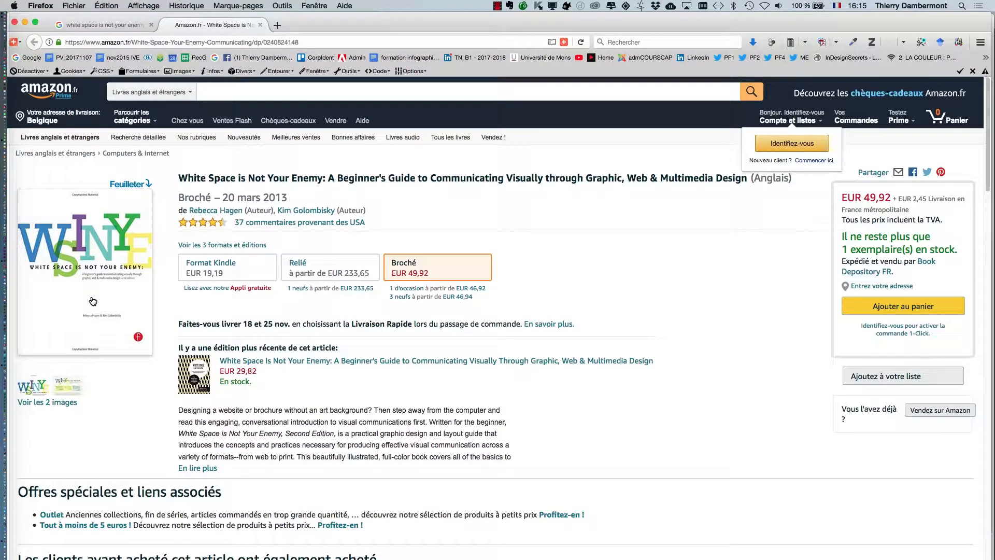
click(97, 279)
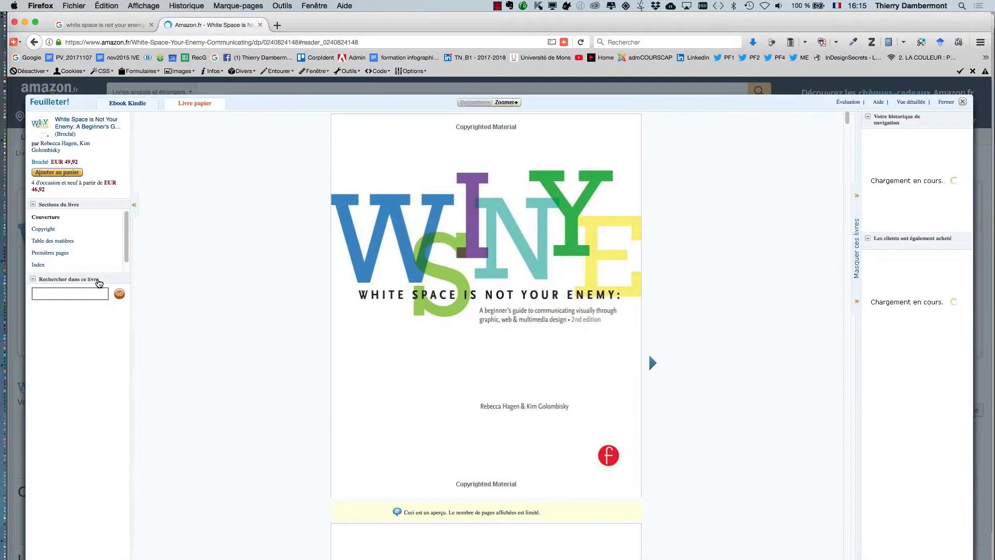
Step: Examine the book preview from the cover through chapters 1 and 2, noting how text wraps around images on the pages
scroll(572, 395, down, 20)
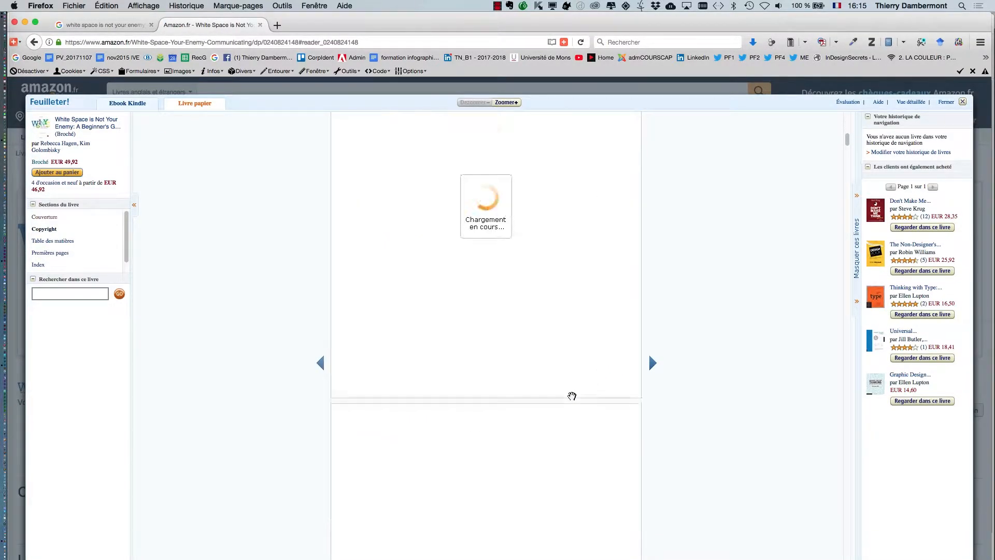
scroll(572, 395, down, 20)
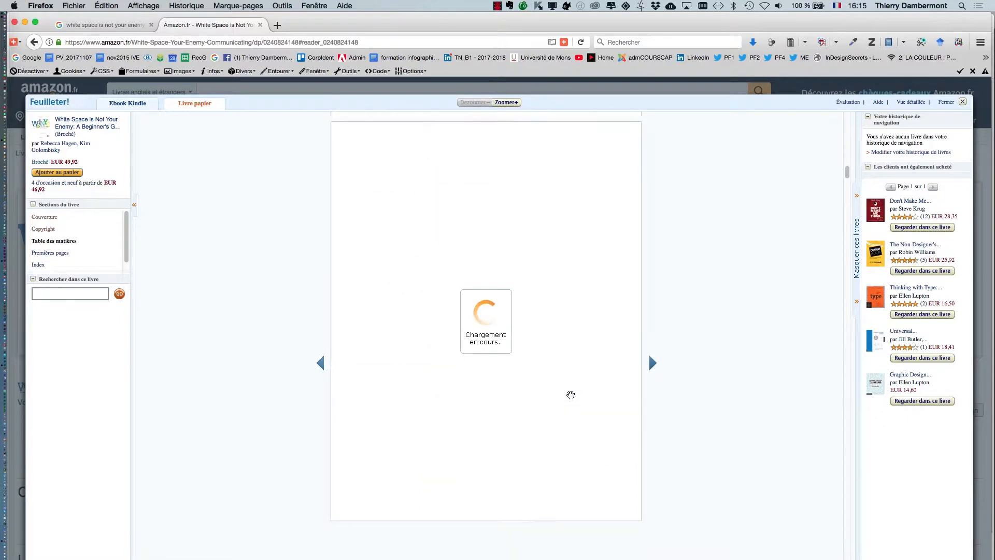
scroll(571, 396, down, 20)
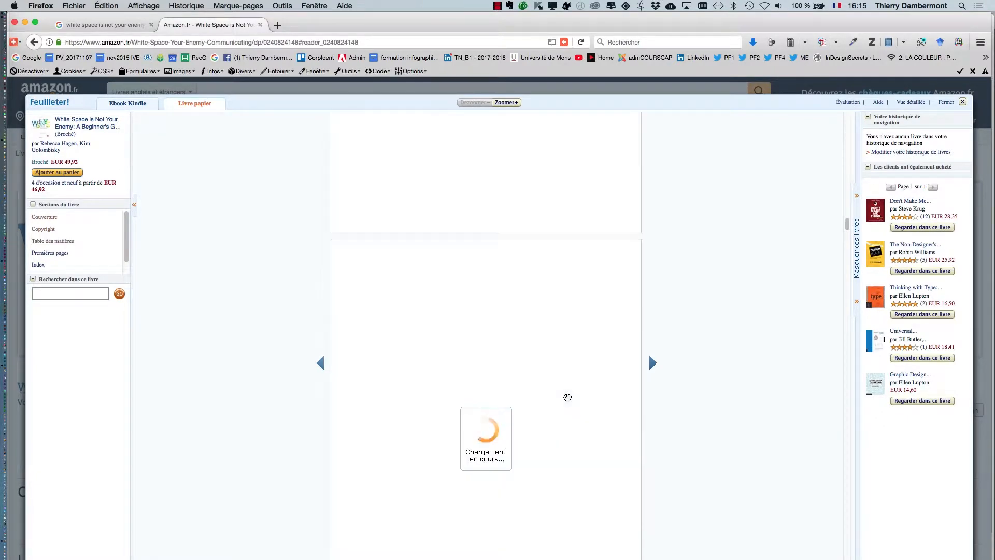
scroll(569, 397, down, 20)
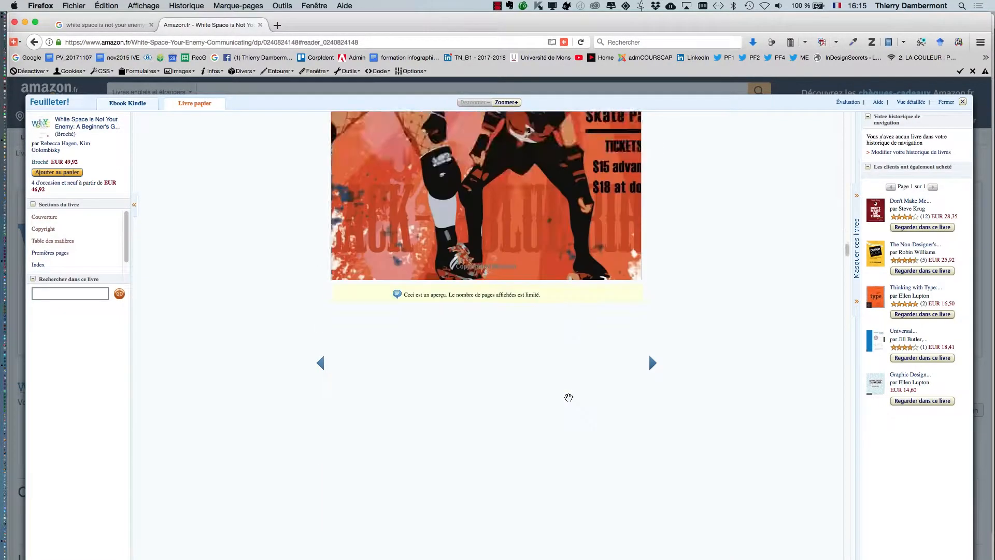
scroll(569, 398, up, 8)
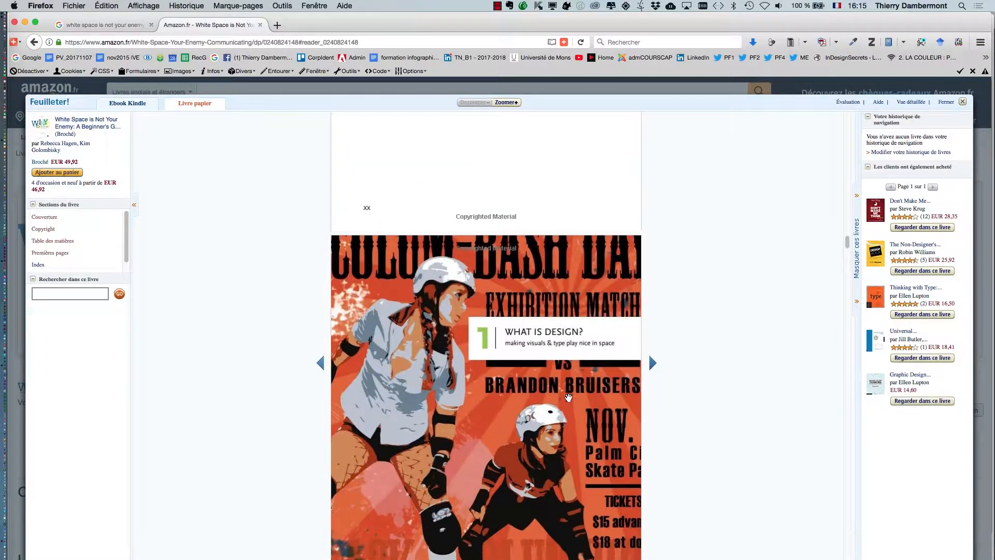
scroll(567, 397, down, 15)
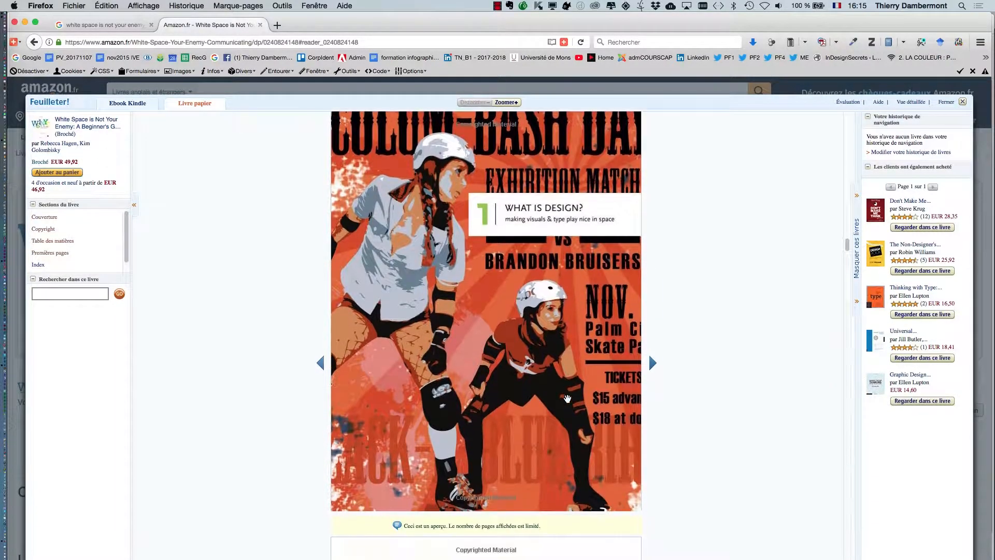
scroll(567, 399, down, 15)
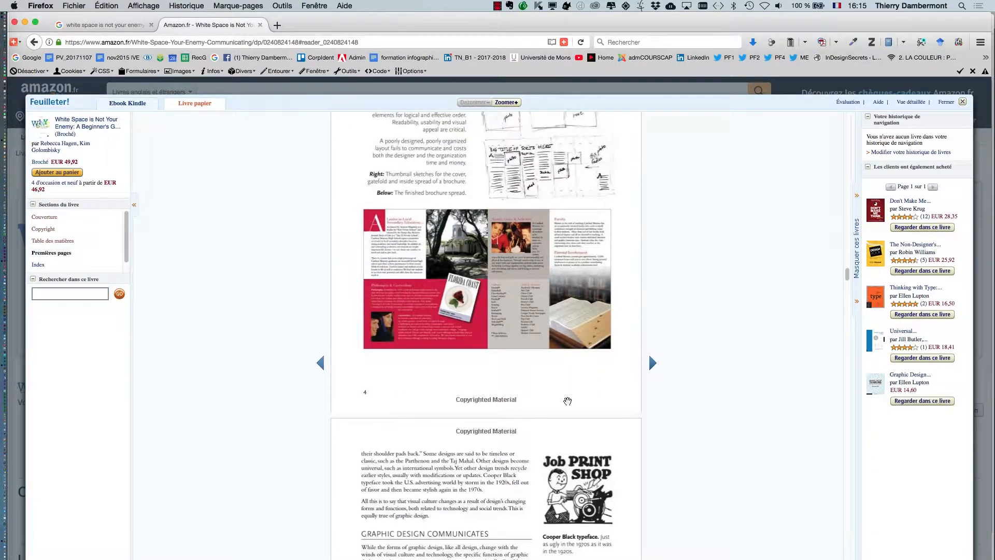
scroll(568, 401, down, 4)
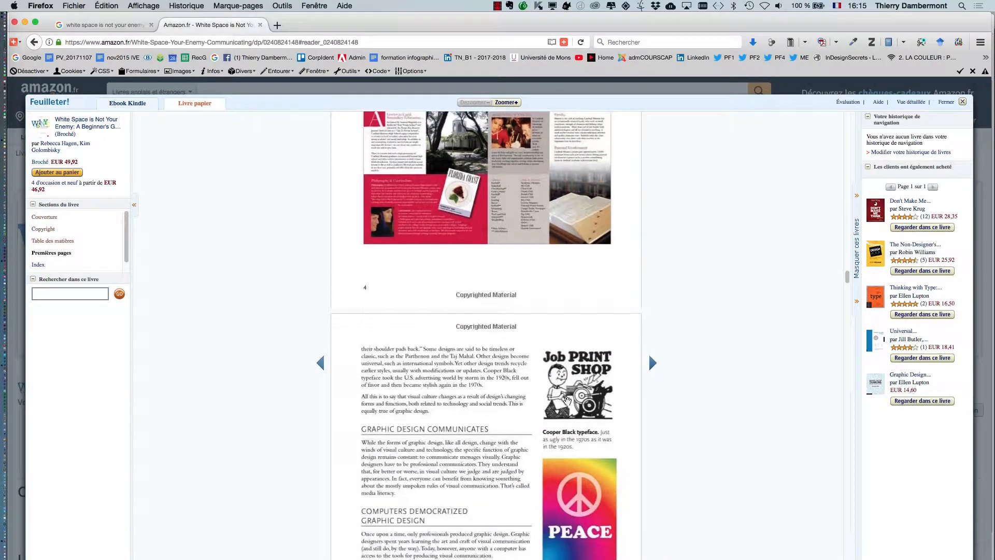
scroll(568, 400, down, 15)
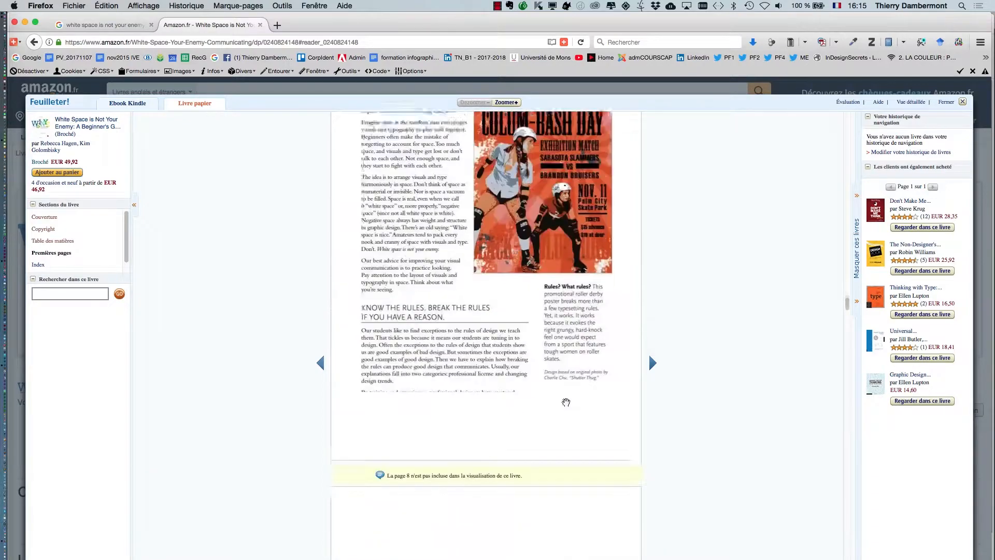
scroll(566, 403, down, 20)
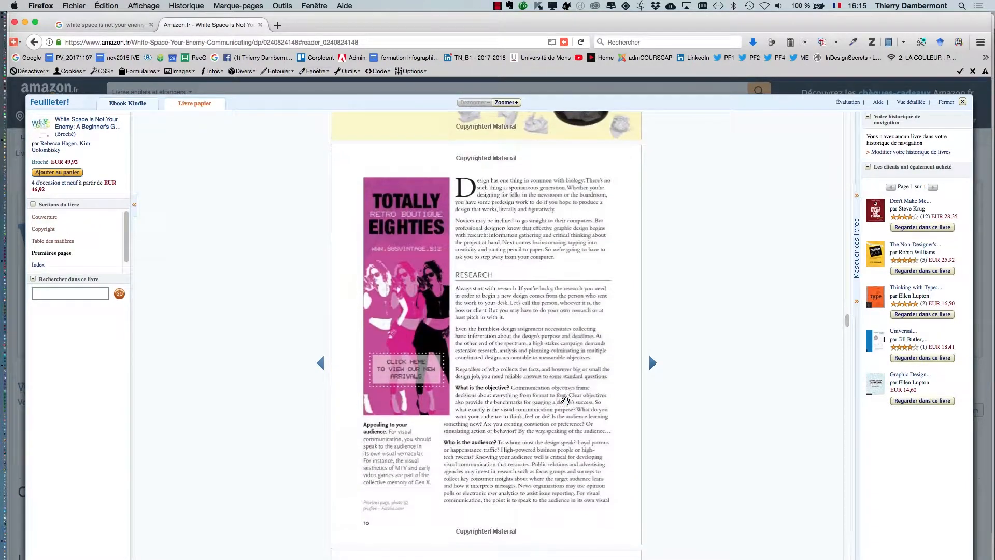
scroll(565, 401, down, 20)
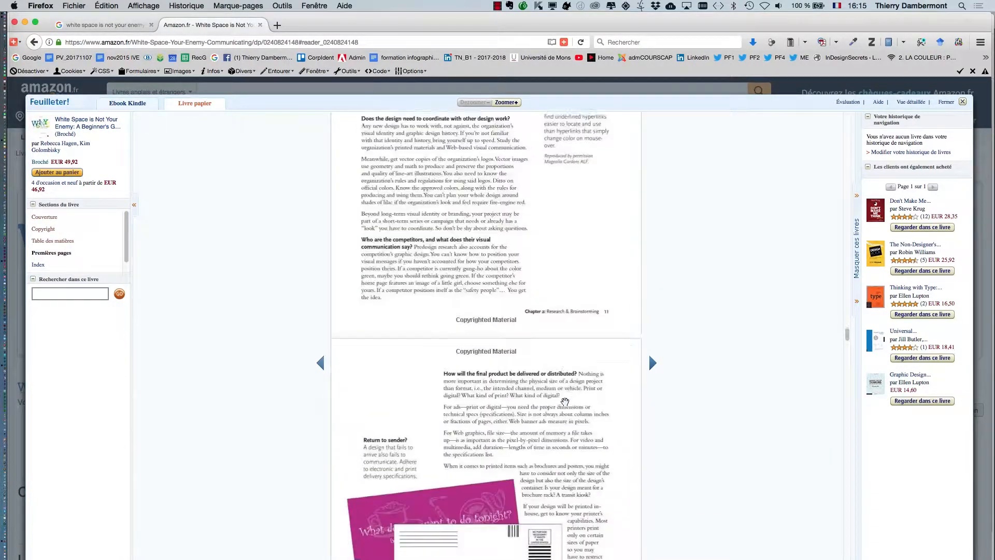
scroll(565, 400, down, 20)
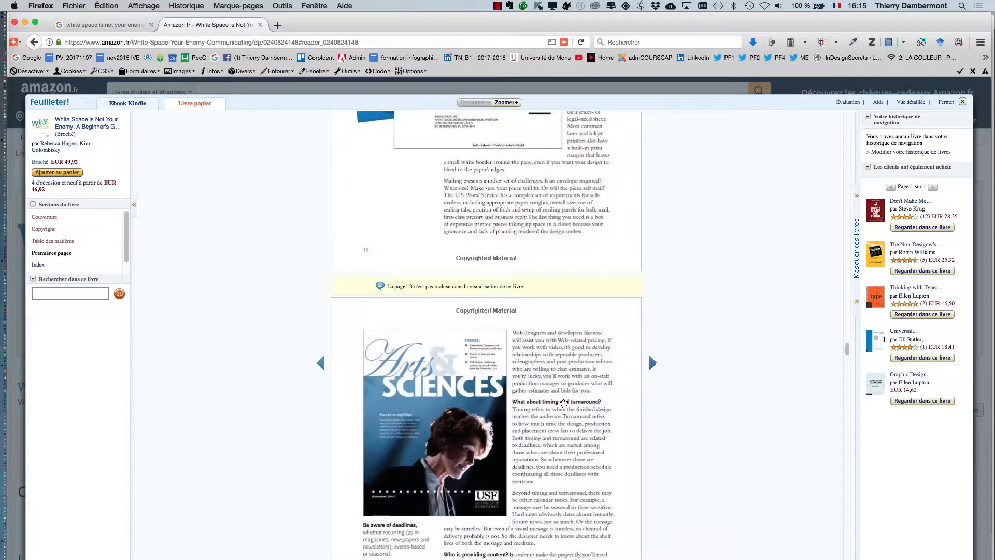
scroll(564, 402, down, 1)
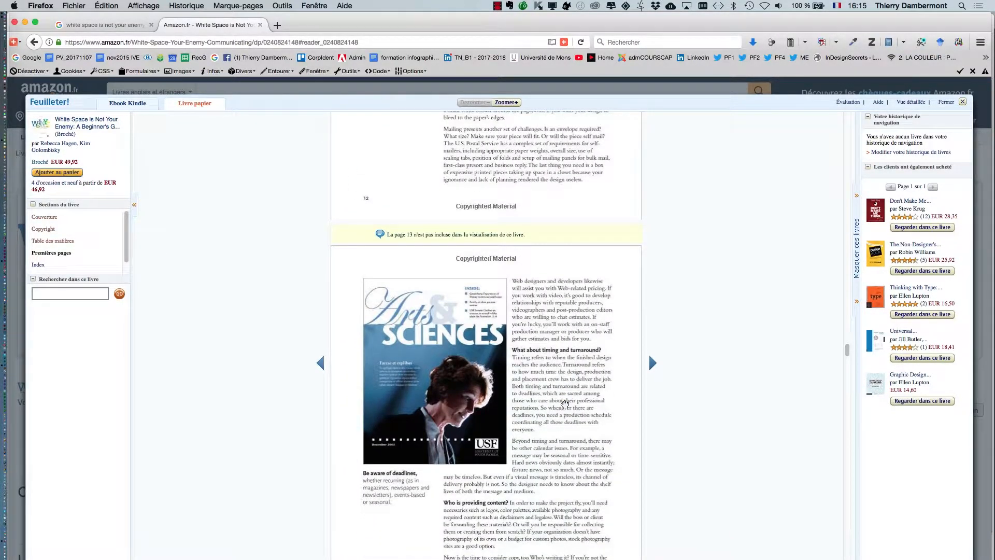
scroll(565, 403, down, 5)
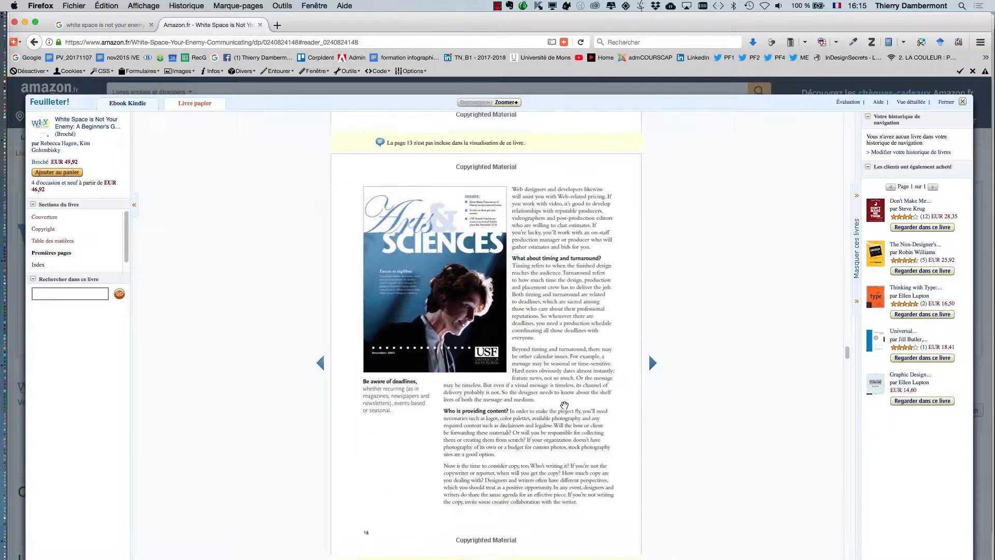
scroll(564, 404, down, 15)
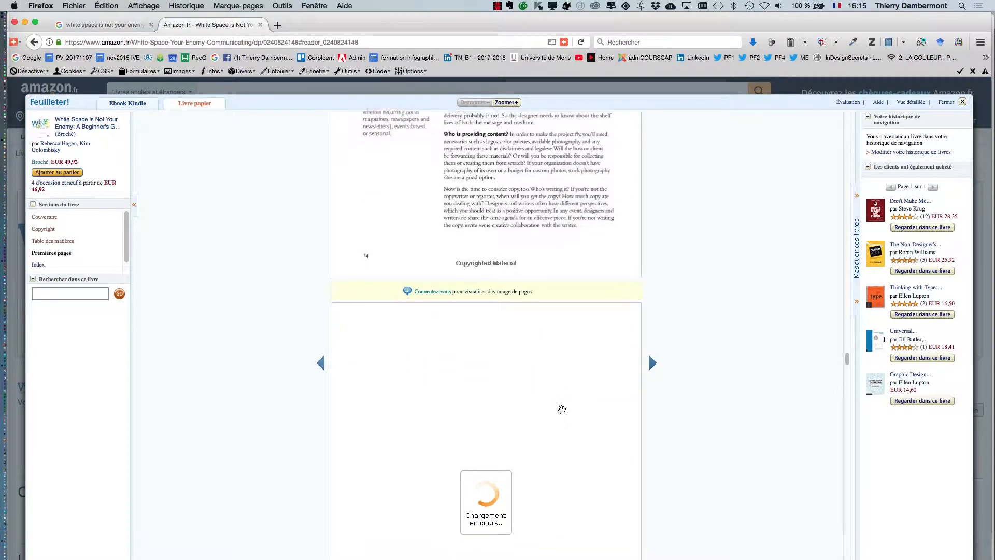
scroll(562, 409, down, 20)
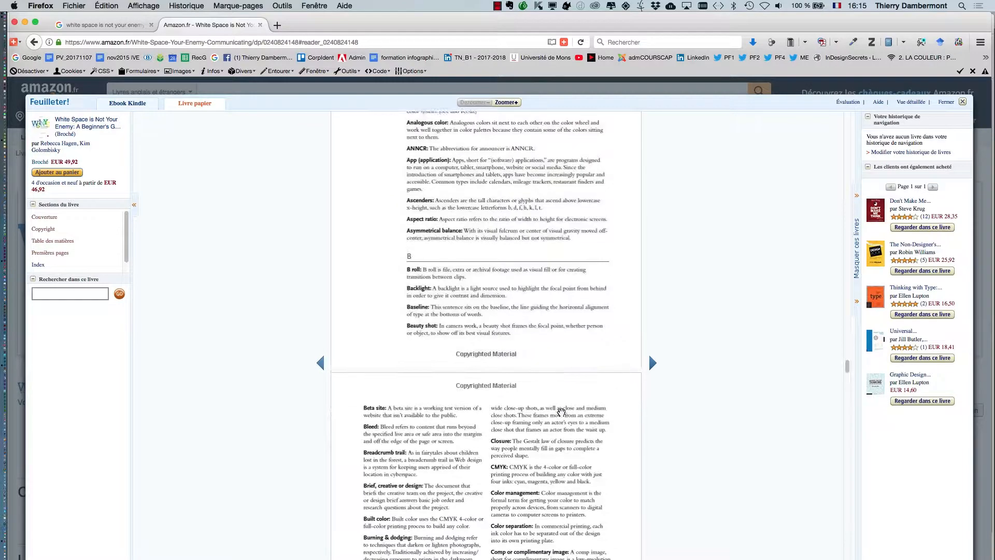
Step: Look back through the chapter 2 preview pages, from the business reply mail illustration to the chapter opener
scroll(562, 411, up, 20)
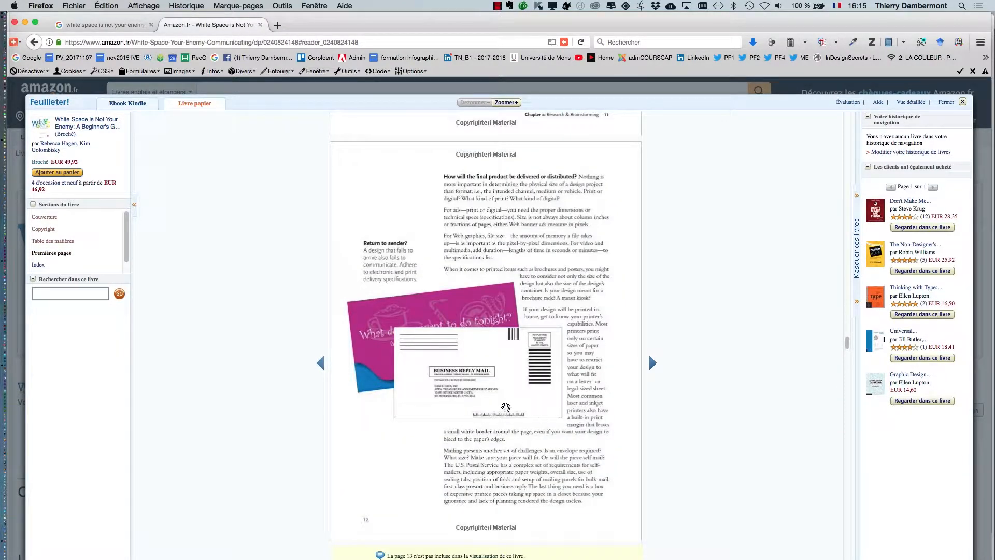
scroll(506, 407, up, 15)
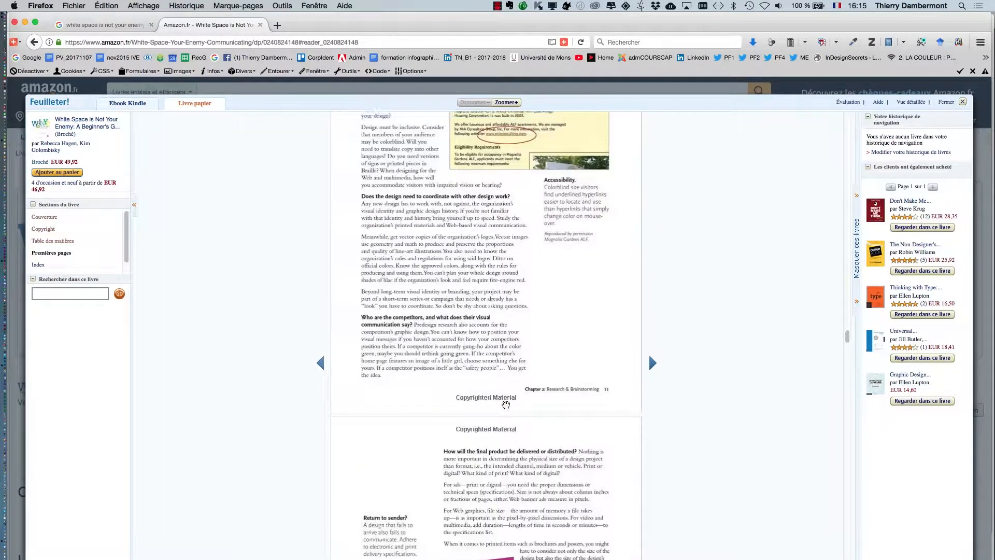
scroll(506, 405, up, 20)
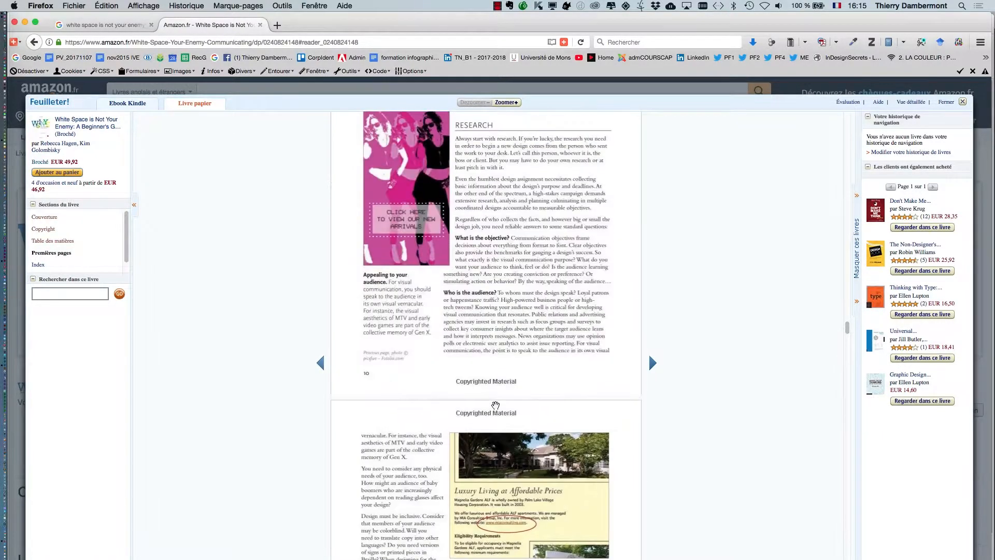
scroll(496, 405, up, 20)
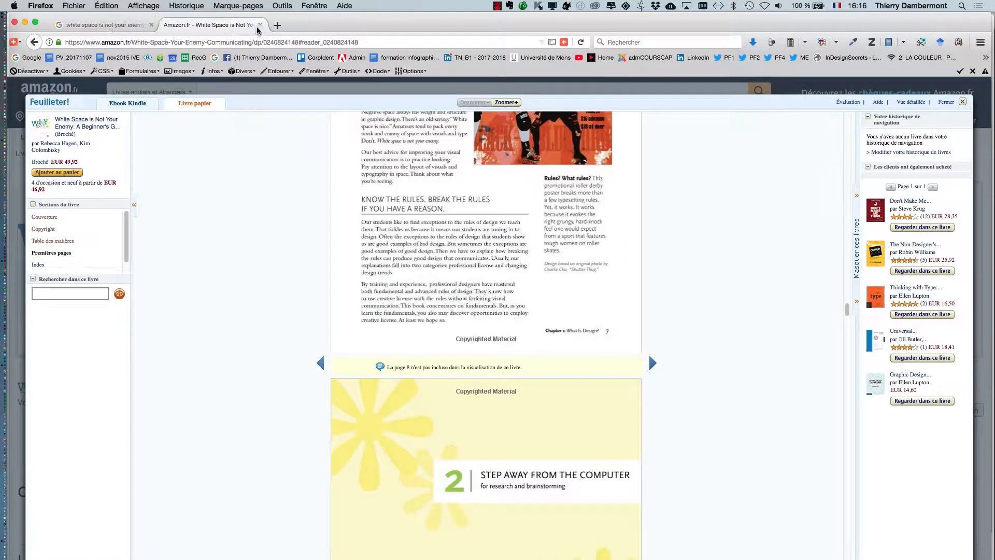
Step: Close the Amazon page, switch back to the InDesign document, and move the Habillage de texte panel farther from page 5
click(260, 25)
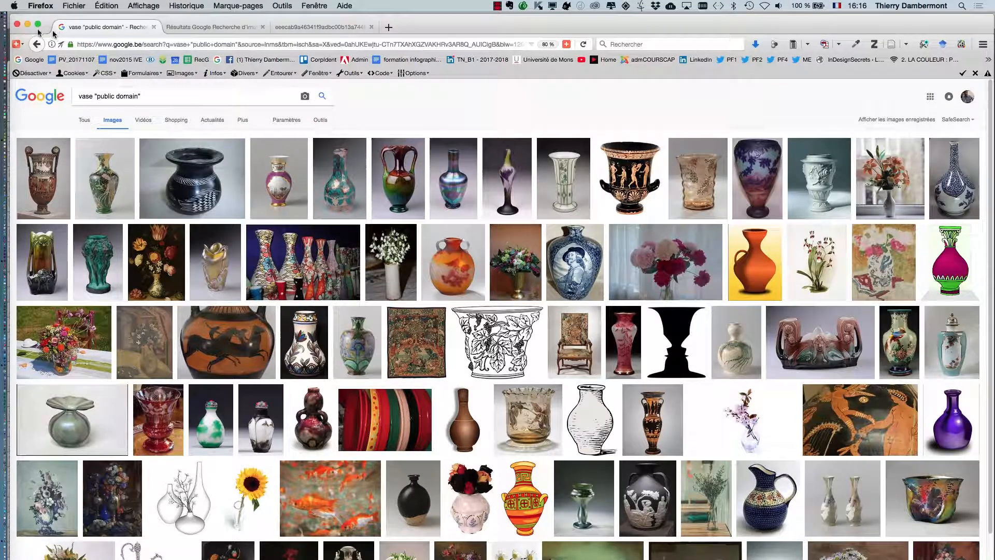
click(28, 26)
click(660, 282)
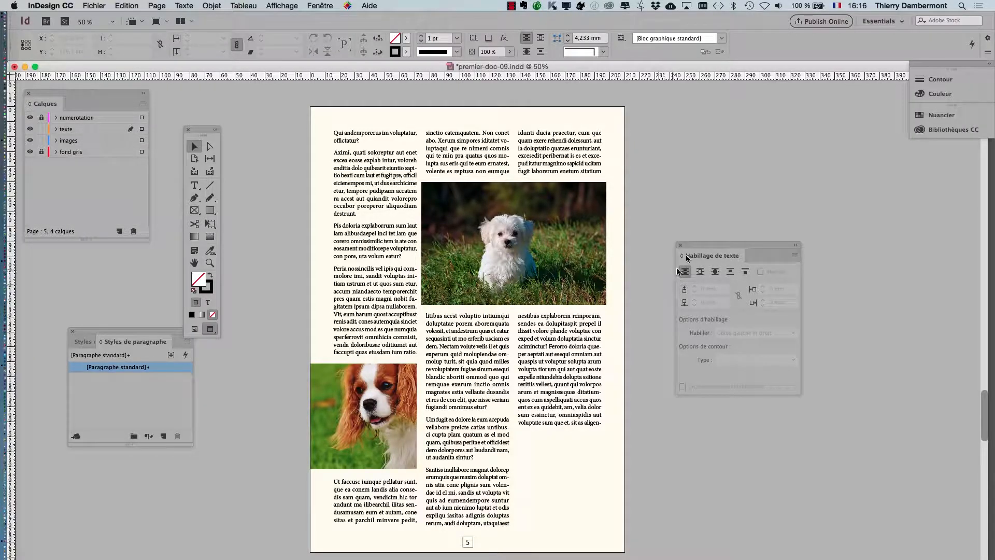
drag(692, 246, 751, 204)
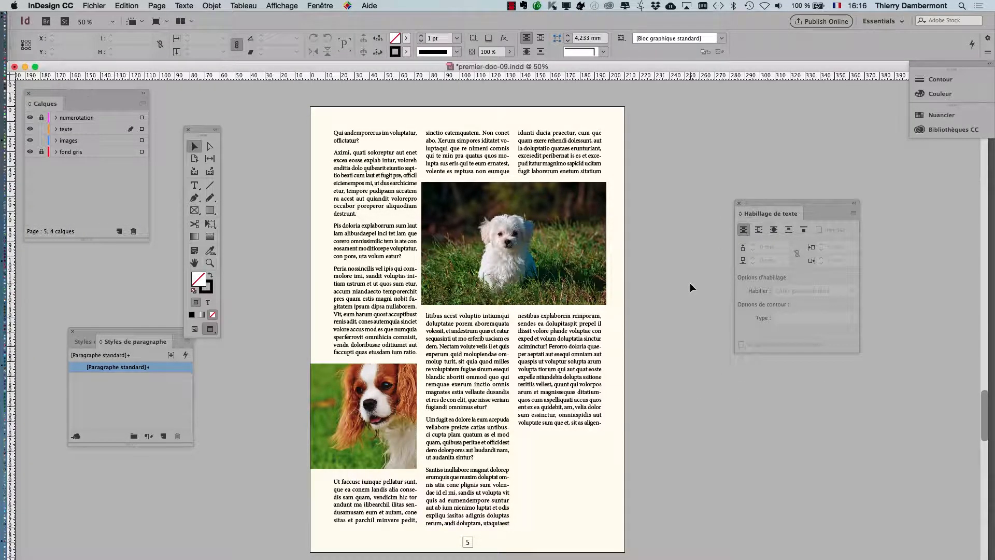